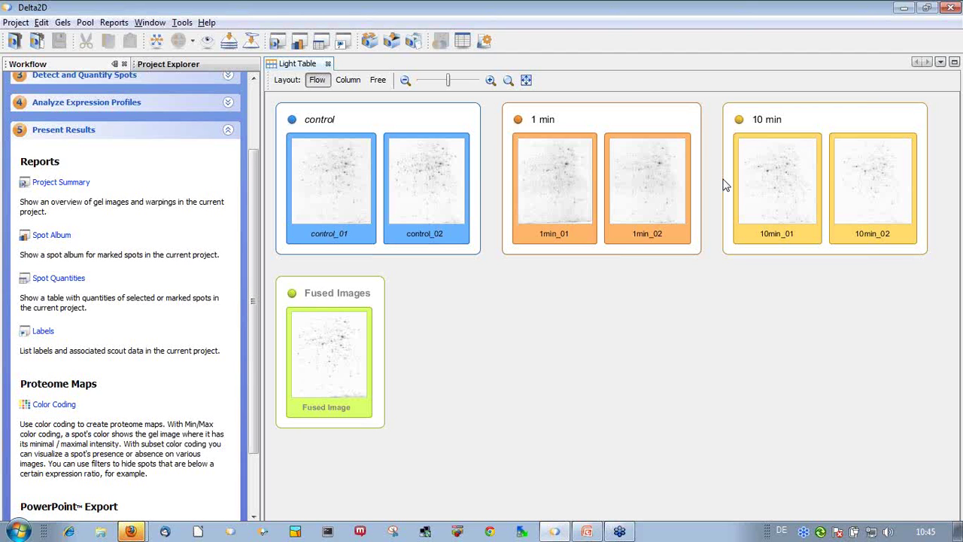
Step: Open control_01 in a dual view with control_02 and label two neighbouring spots on control_01, offsetting both captions from their spots
double_click(340, 196)
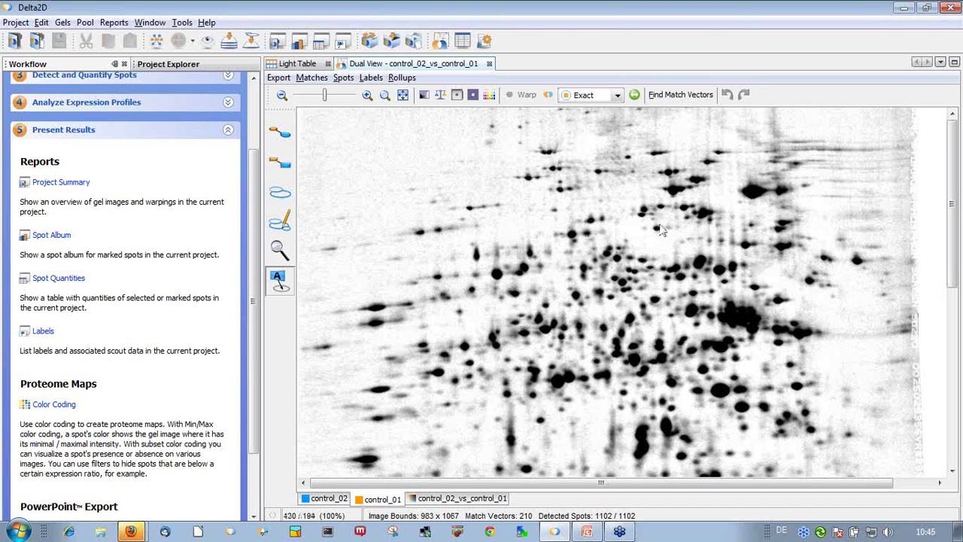
click(278, 281)
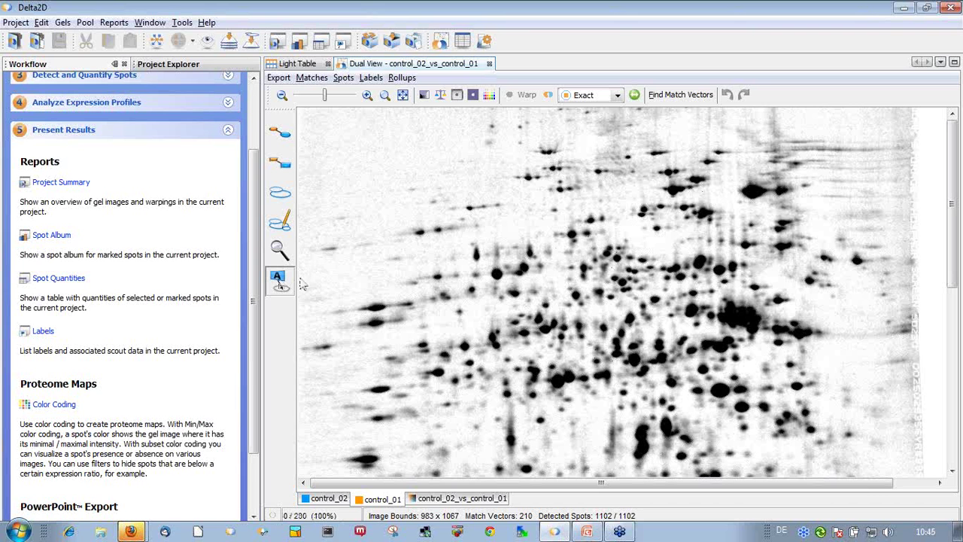
click(498, 349)
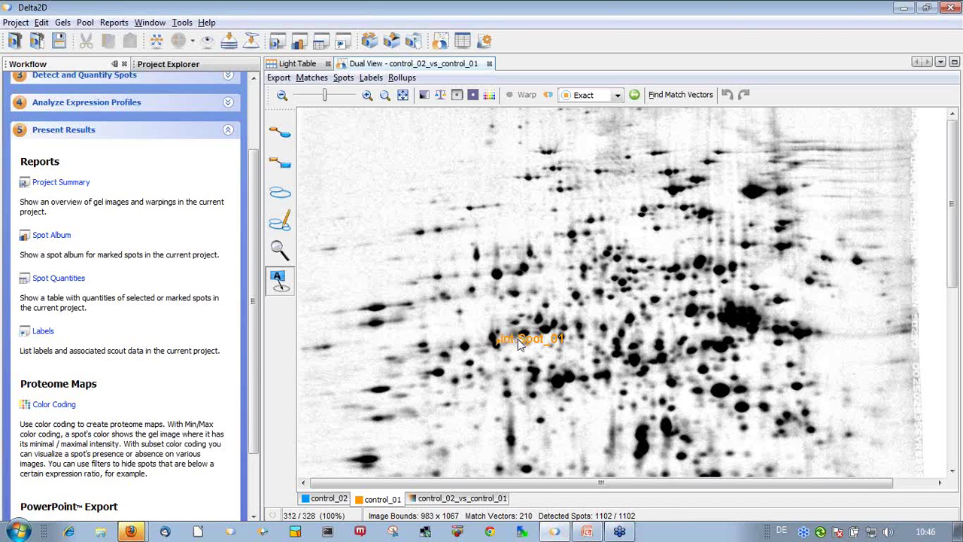
drag(518, 344, 460, 315)
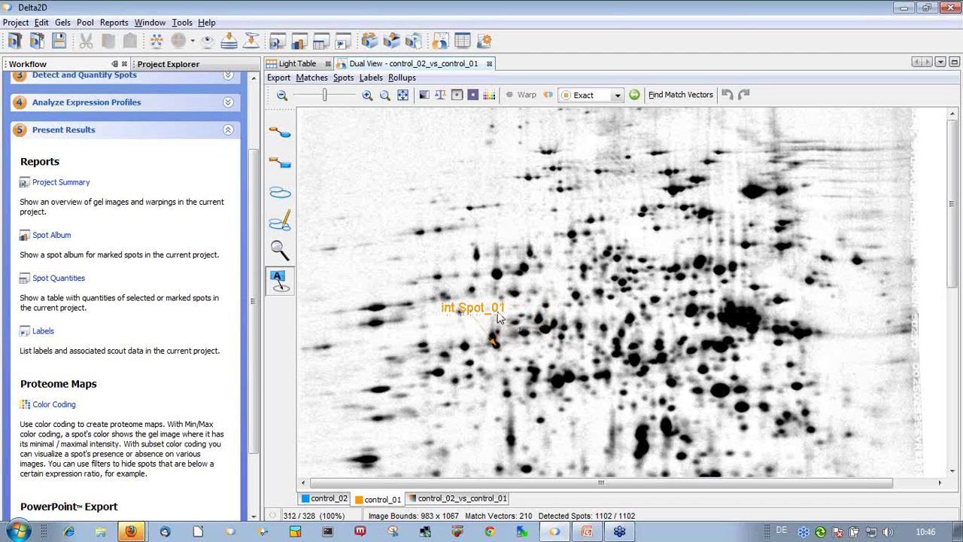
click(509, 360)
drag(540, 367, 547, 360)
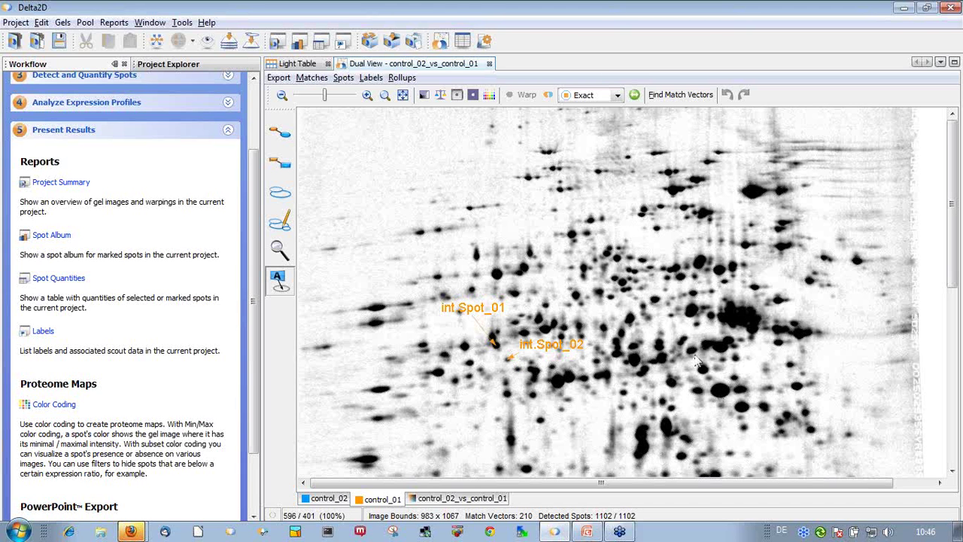
Step: Set the prefix for numbered labels to "Spot_" in the label options
click(483, 41)
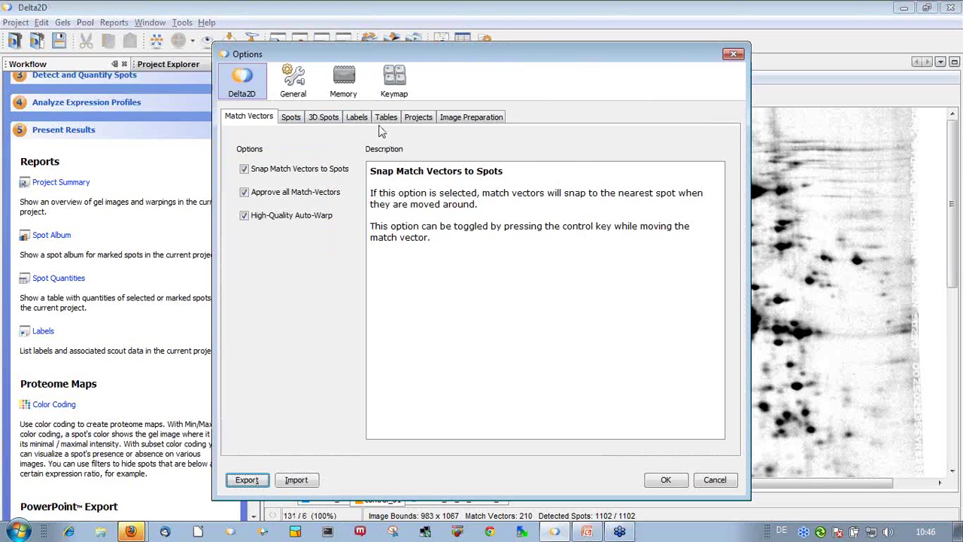
click(354, 119)
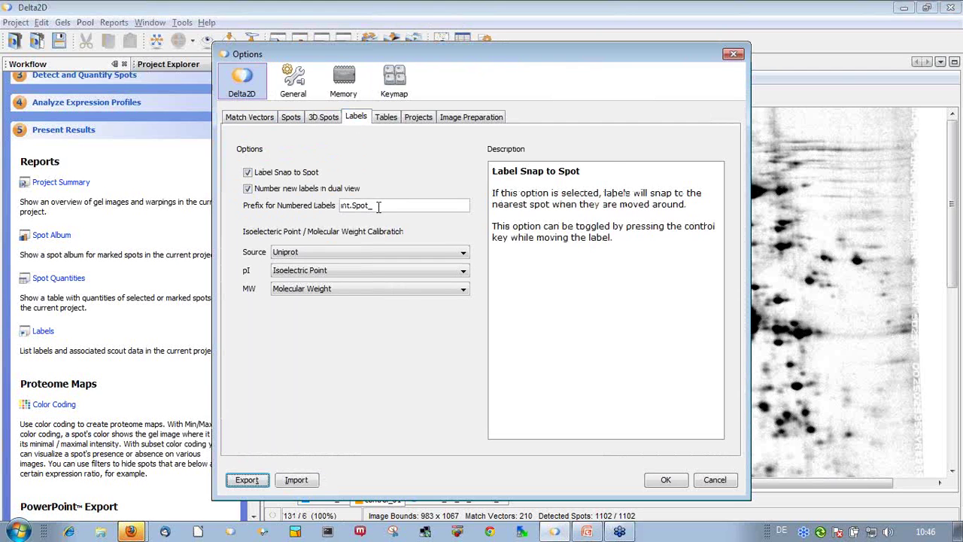
drag(352, 205, 299, 213)
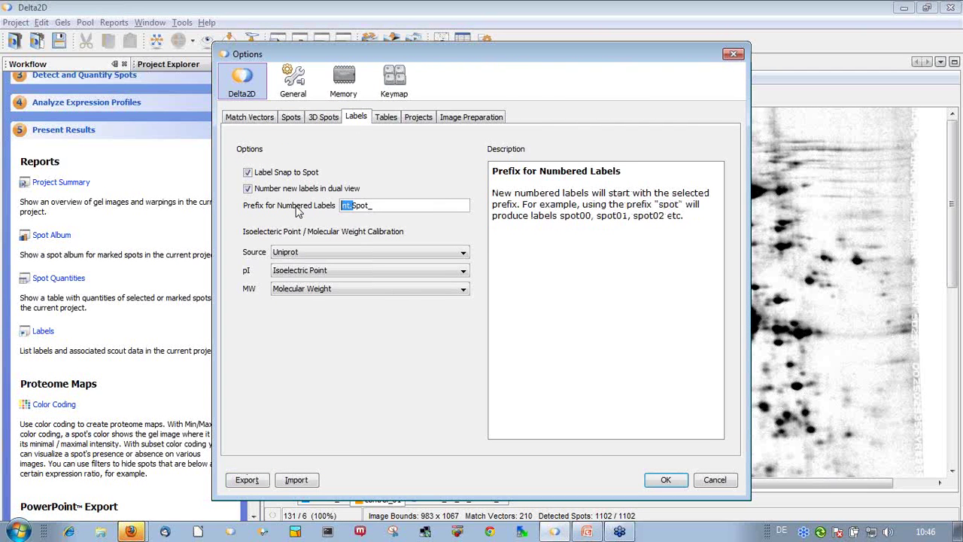
key(Delete)
click(665, 481)
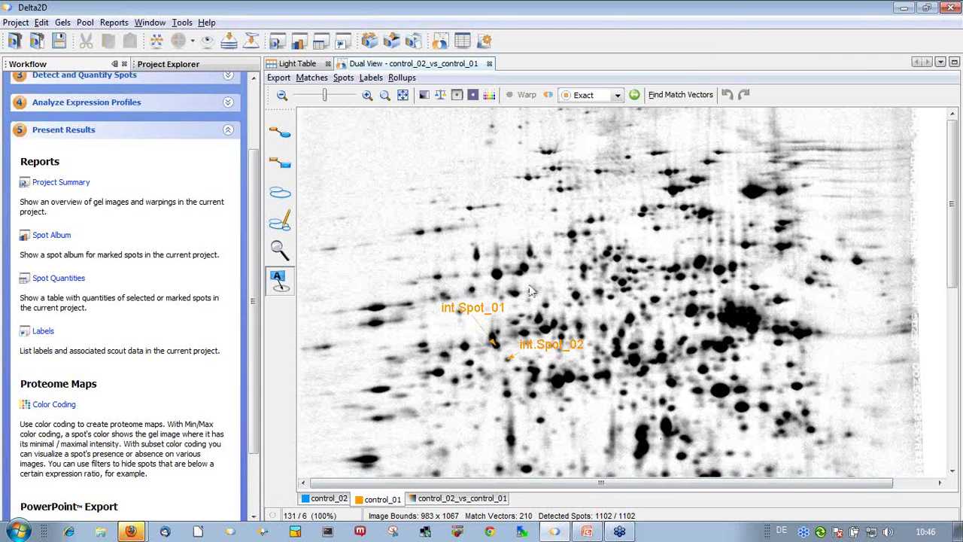
Step: Label the large dark spot above int.Spot_01 using the new prefix, and place its caption above the spot
click(502, 274)
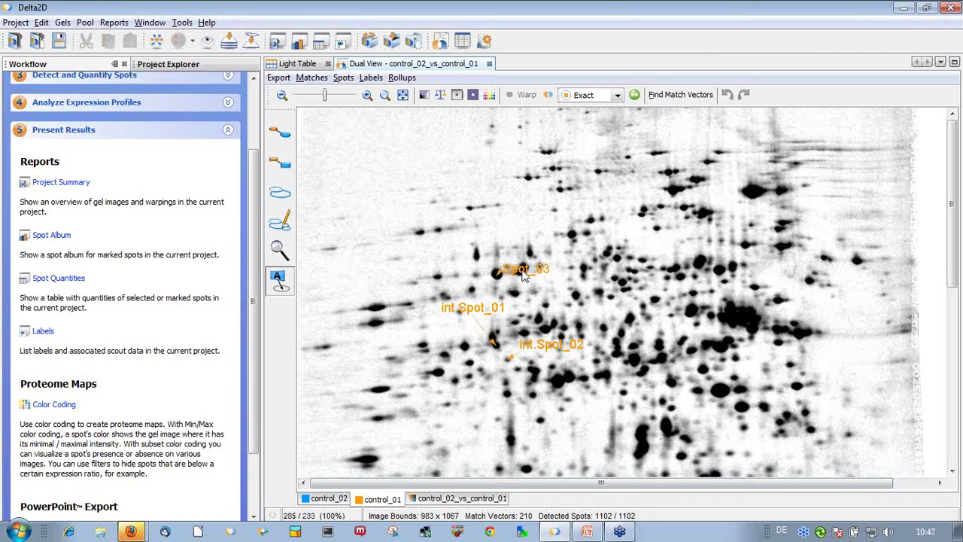
drag(531, 275, 537, 253)
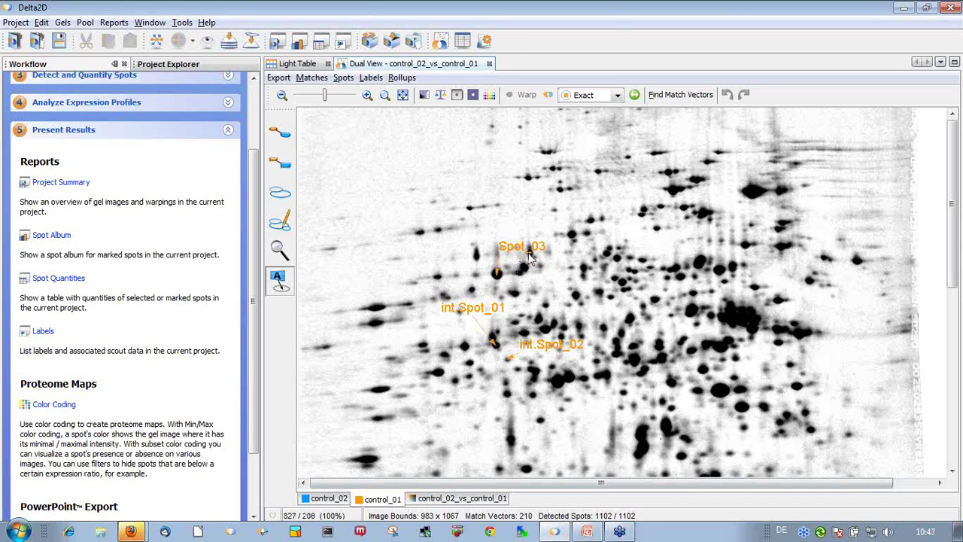
Step: Delete all three labels, int.Spot_01, int.Spot_02 and Spot_03, from control_01
right_click(466, 314)
click(478, 318)
right_click(555, 351)
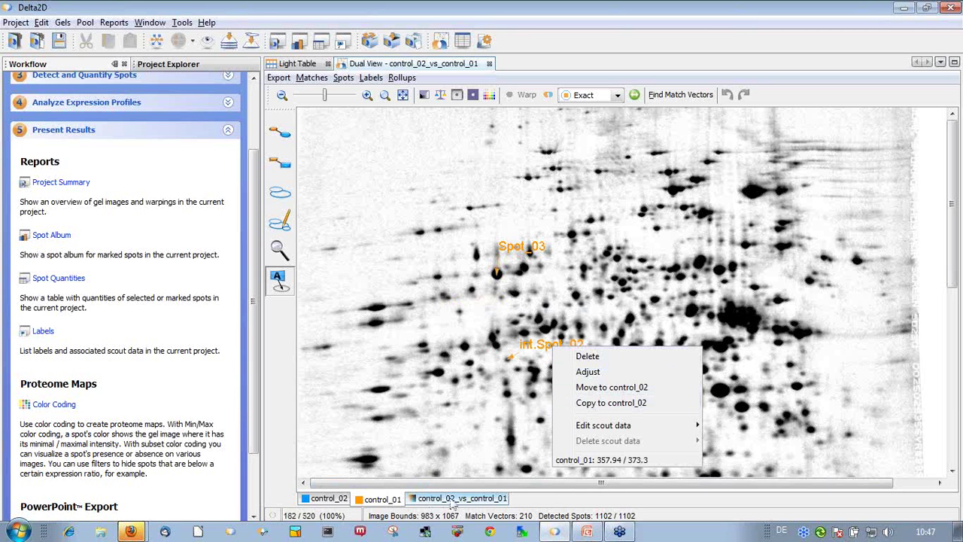
click(587, 355)
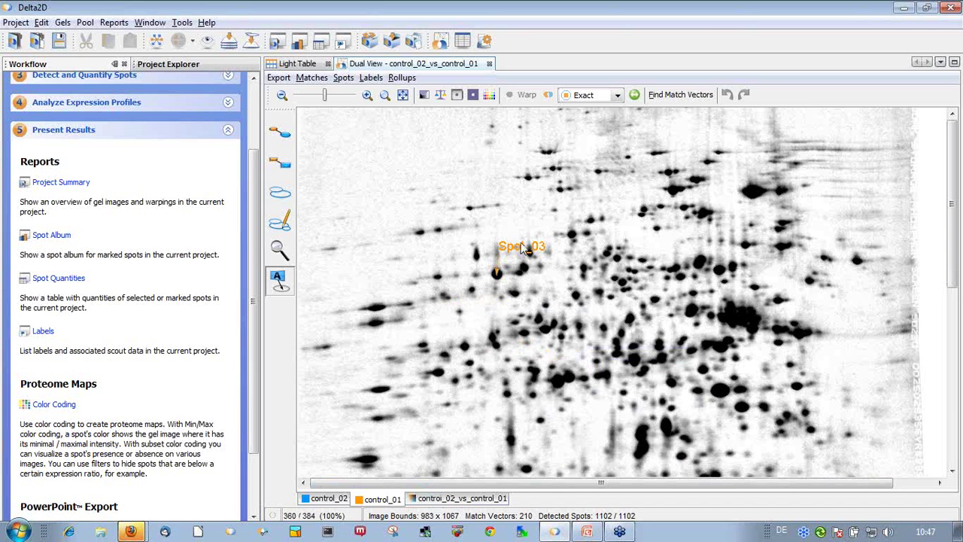
right_click(519, 243)
click(534, 250)
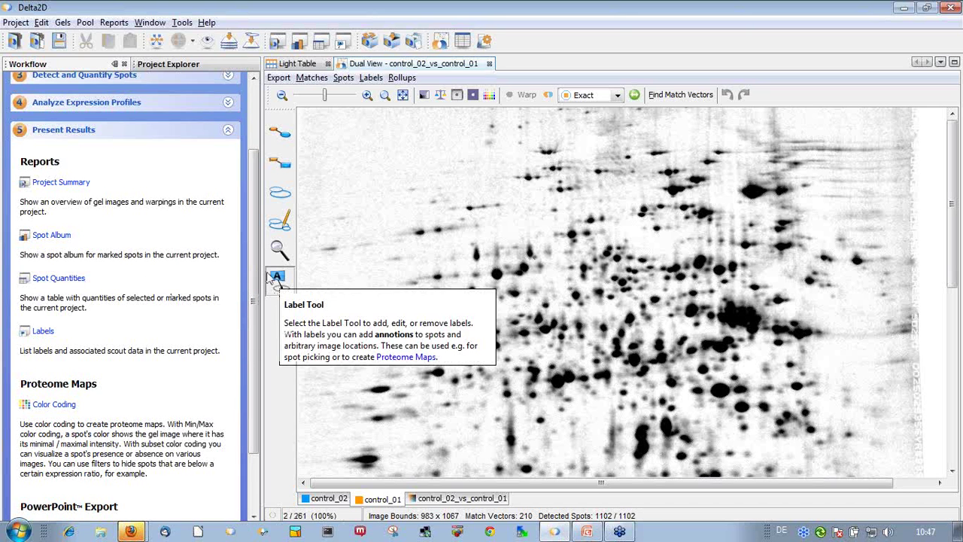
Step: Open the spot quantities table of control_01, sort it by mark, and select all marked spots
click(298, 65)
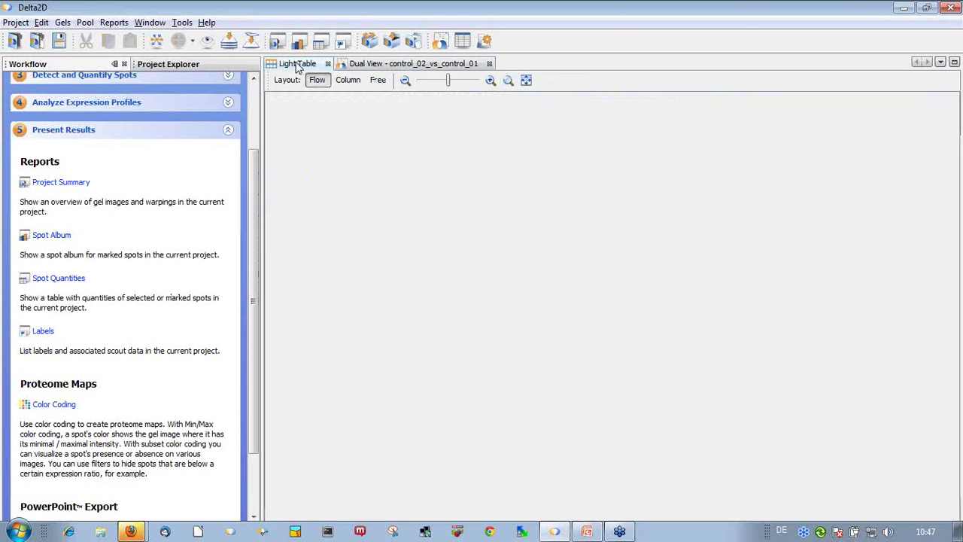
click(462, 41)
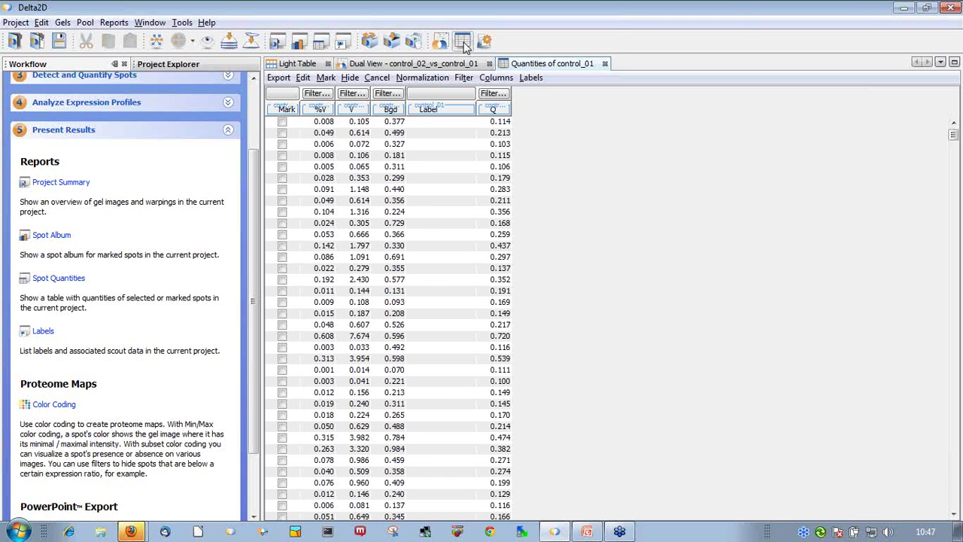
click(286, 110)
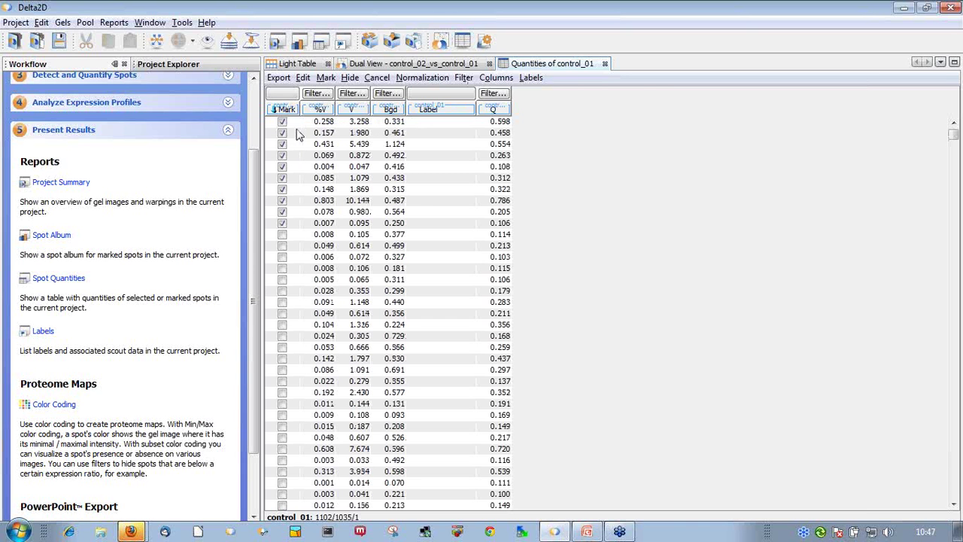
click(325, 123)
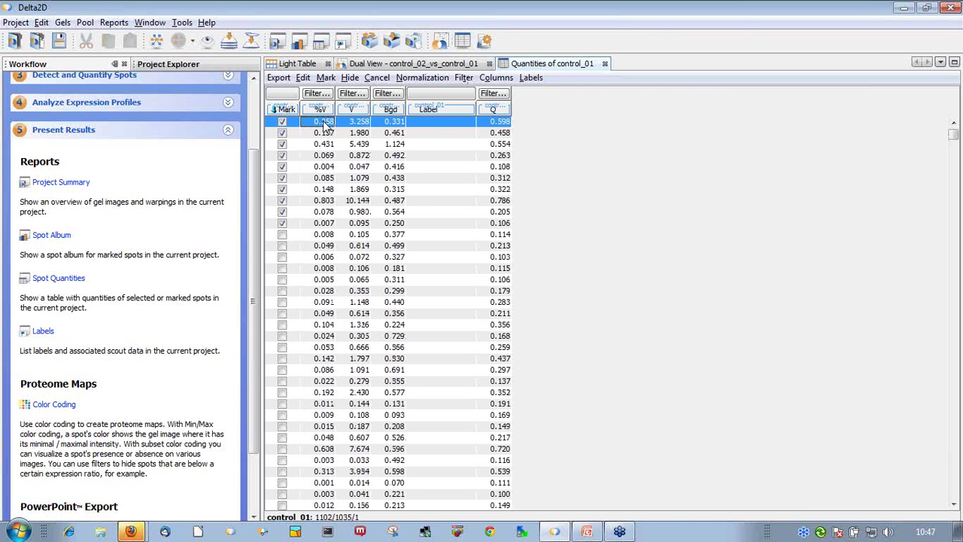
shift+click(333, 224)
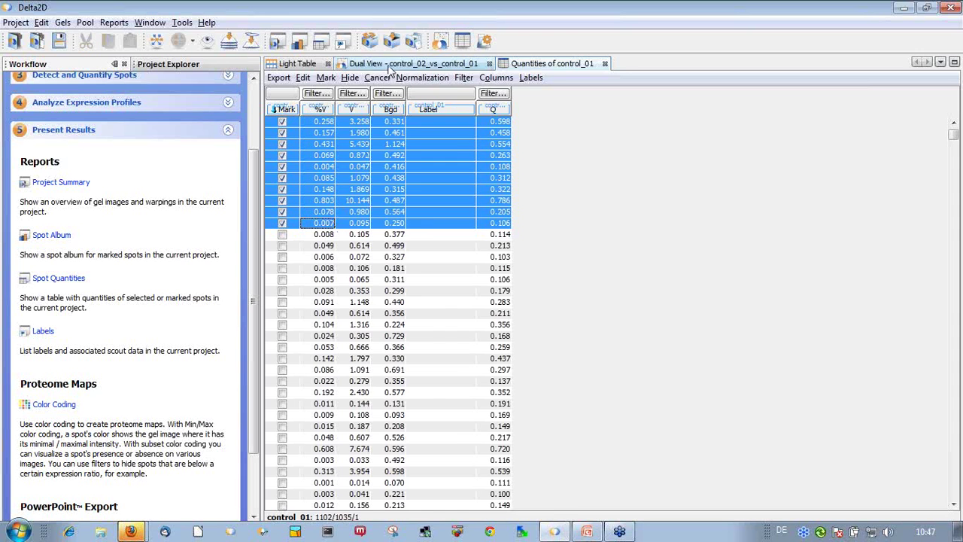
Step: Display the spot outlines in the dual view and label the selected spots with numbers for control_01 only
click(390, 66)
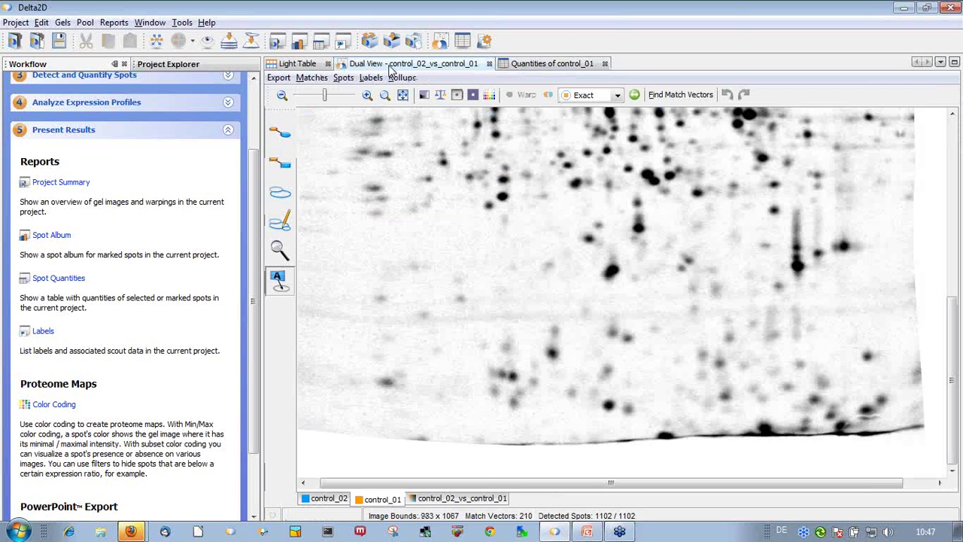
click(279, 194)
scroll(579, 275, up, 1)
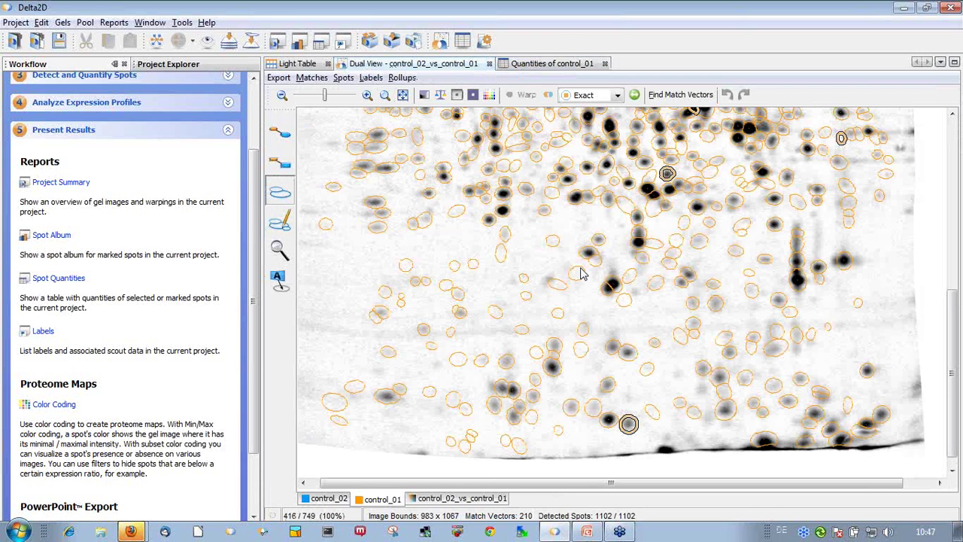
scroll(579, 275, up, 8)
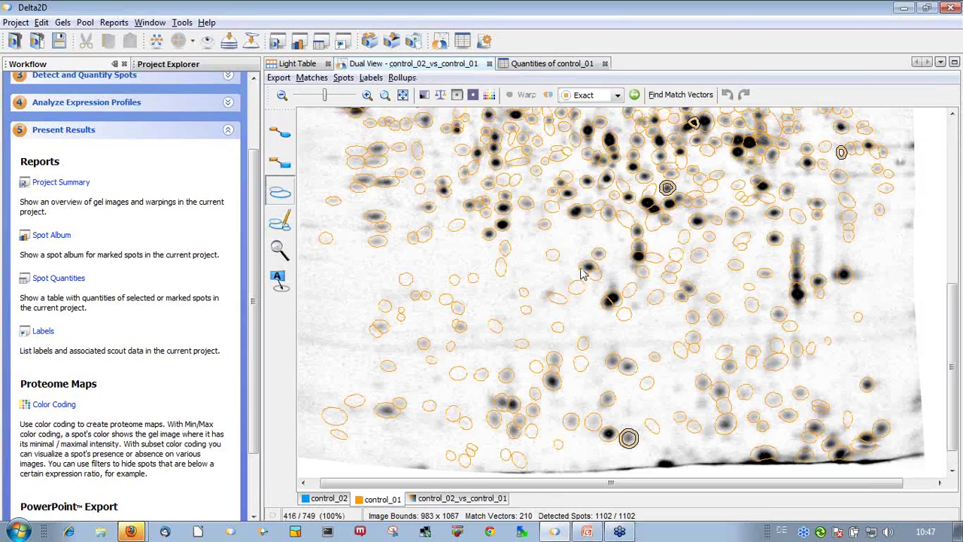
scroll(583, 282, up, 1)
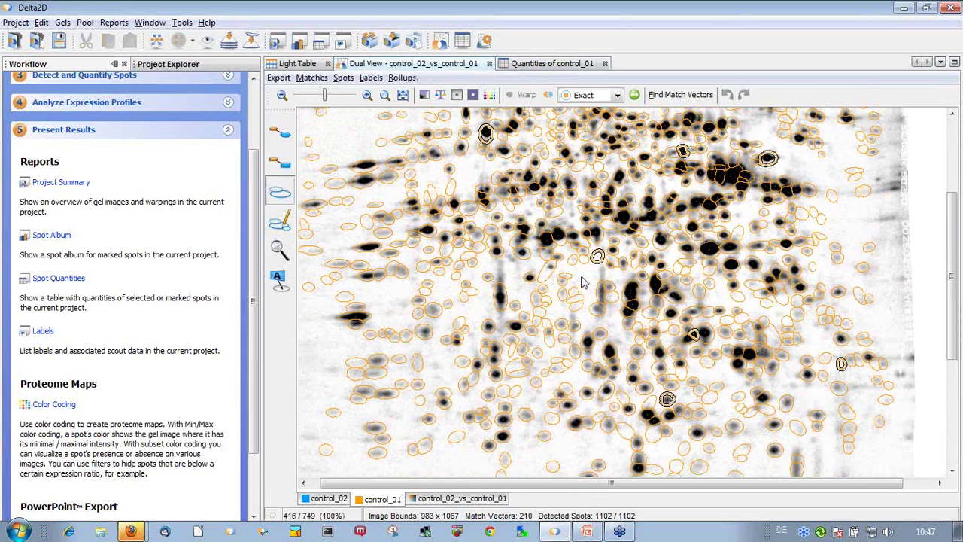
scroll(588, 280, up, 1)
scroll(588, 281, up, 2)
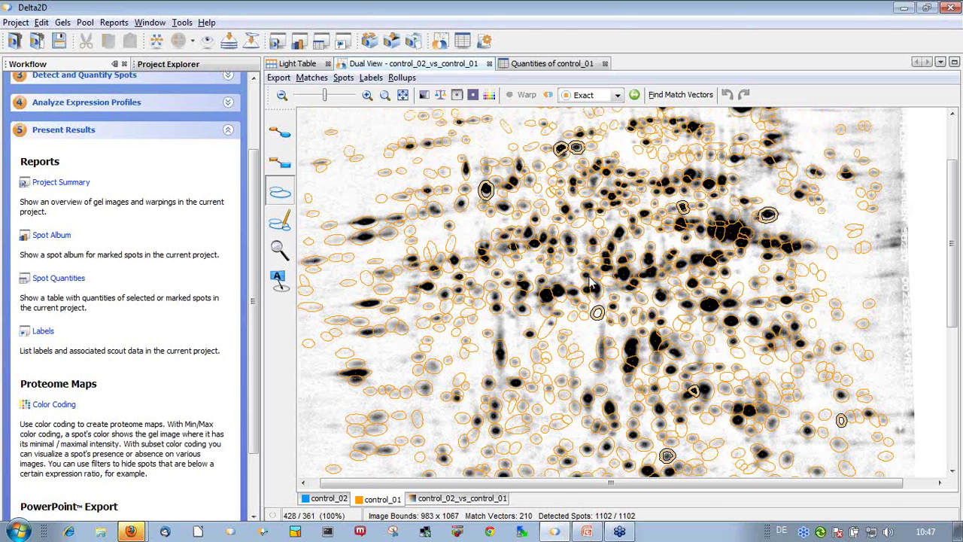
click(371, 78)
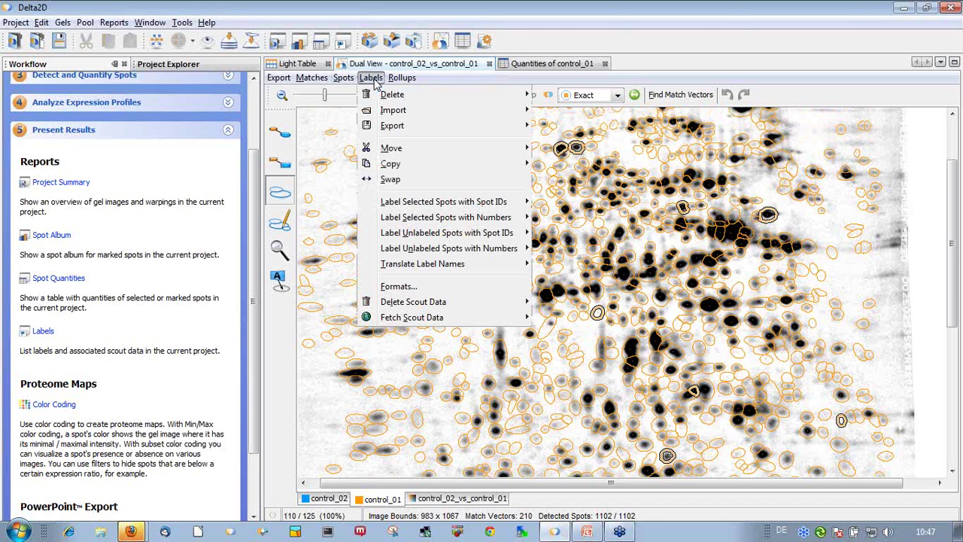
mouse_move(395, 203)
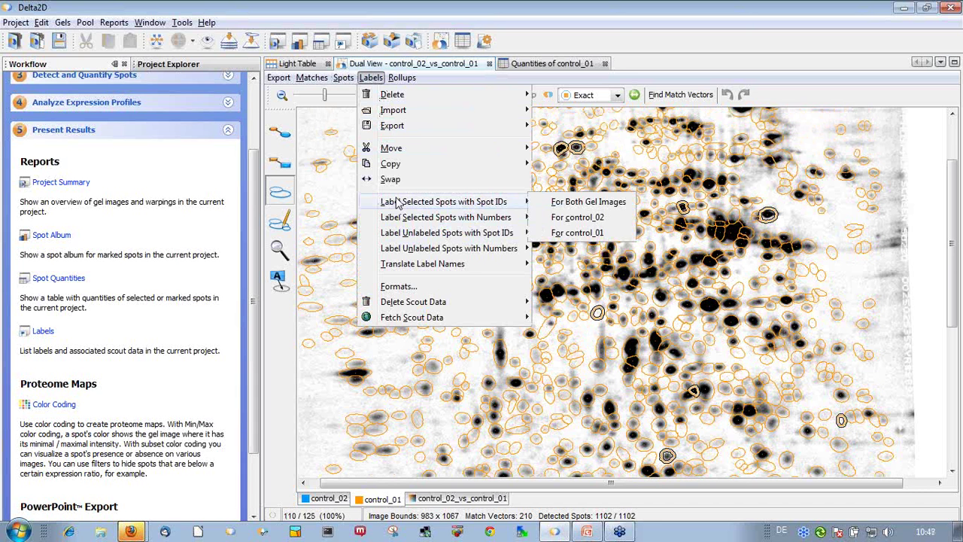
mouse_move(414, 218)
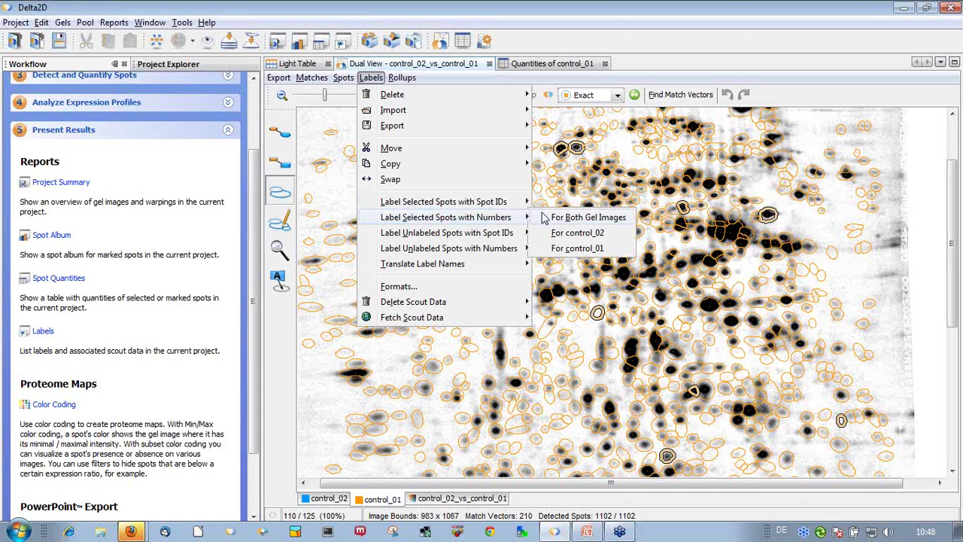
click(558, 251)
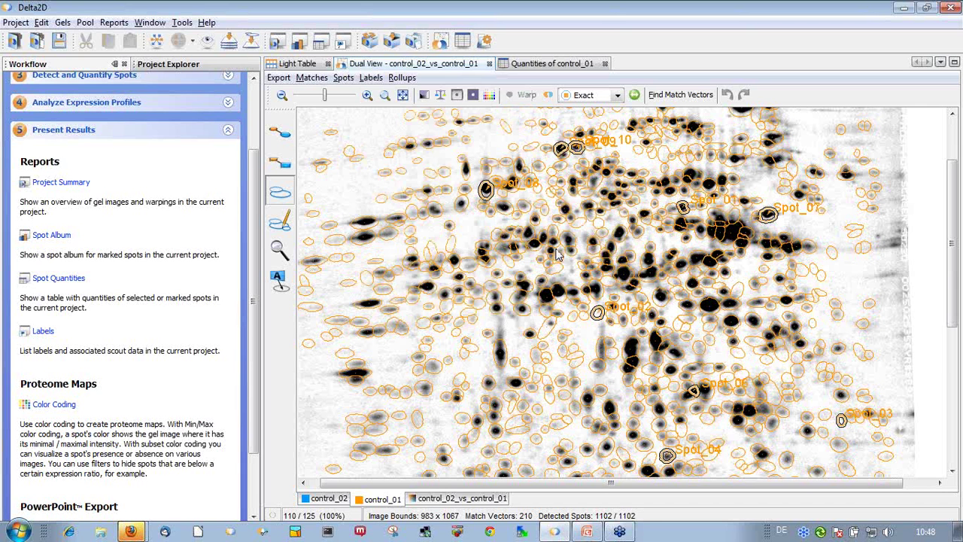
Step: Move the overlapping Spot_09 and Spot_10 labels apart, and minimize the window to show the presentation slide
click(279, 280)
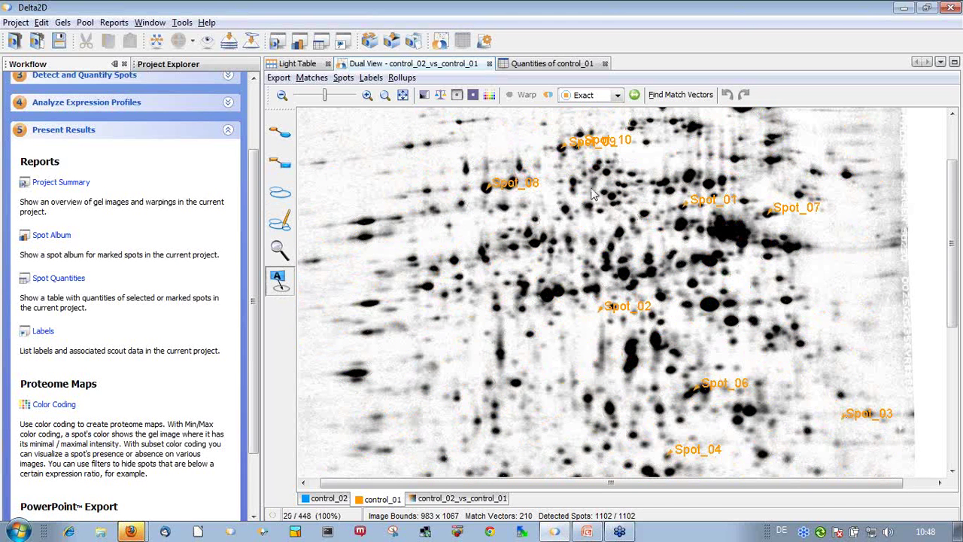
drag(611, 146, 530, 134)
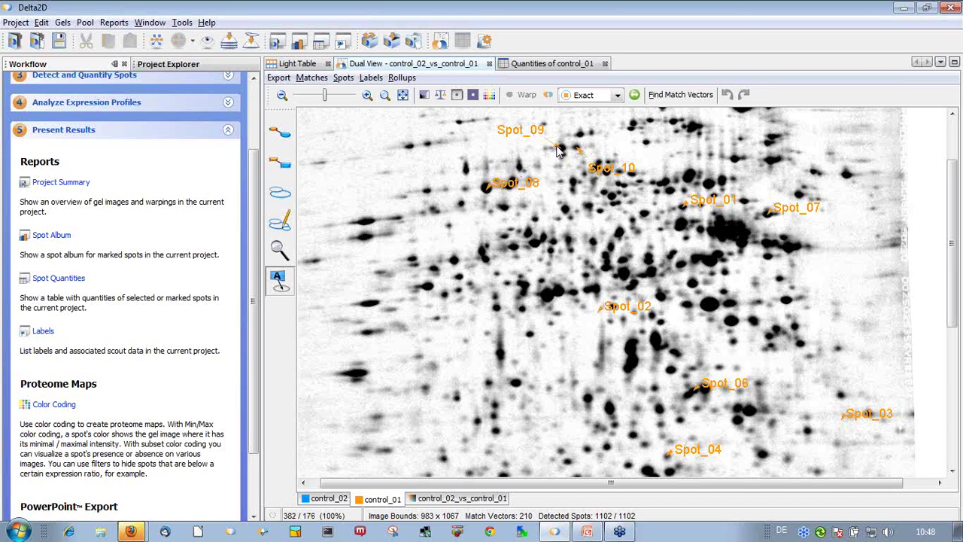
mouse_move(557, 151)
mouse_down()
mouse_move(577, 134)
mouse_move(557, 150)
mouse_up()
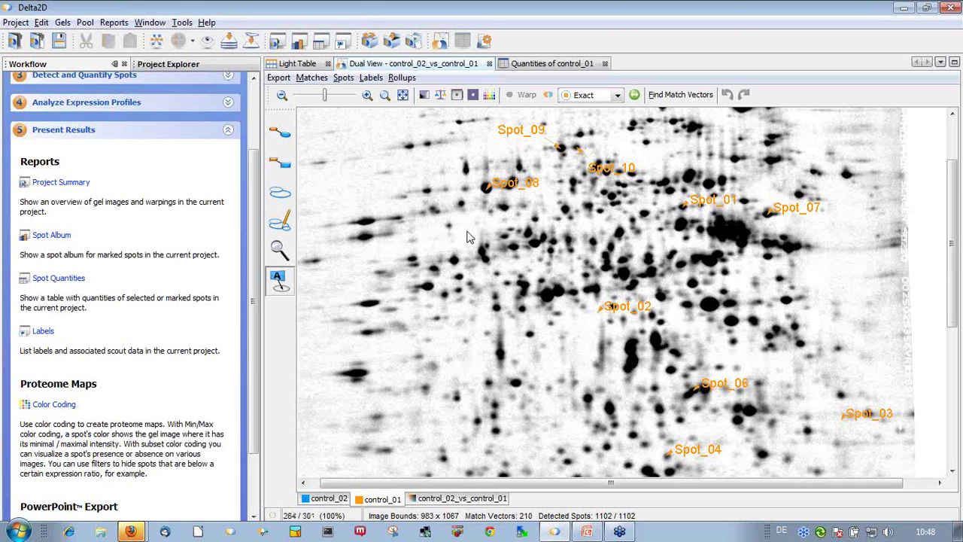
click(906, 9)
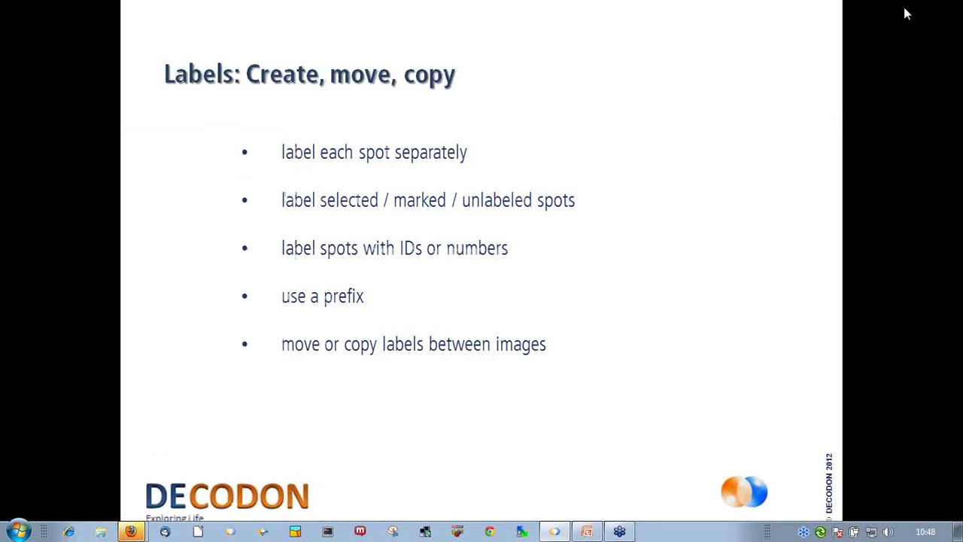
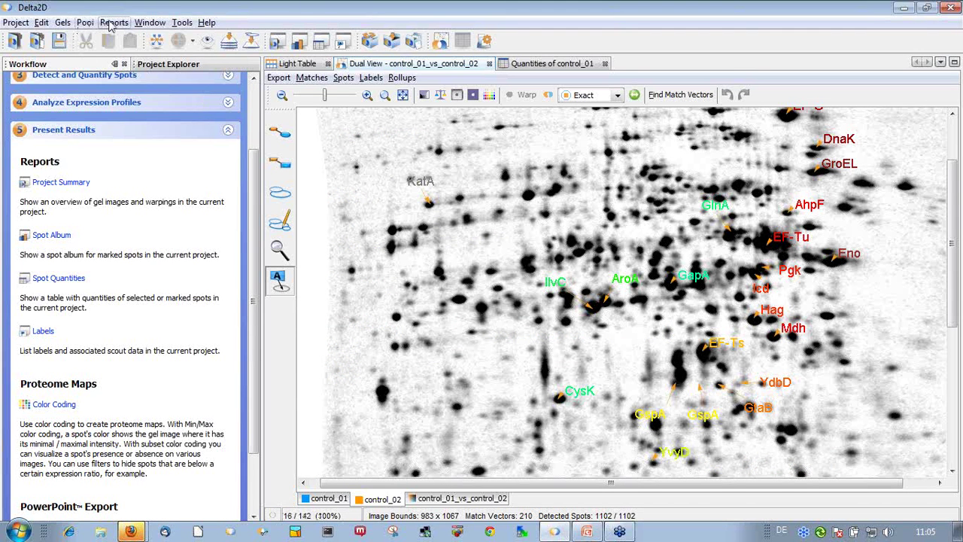
Step: Open the report index for the current project
click(113, 23)
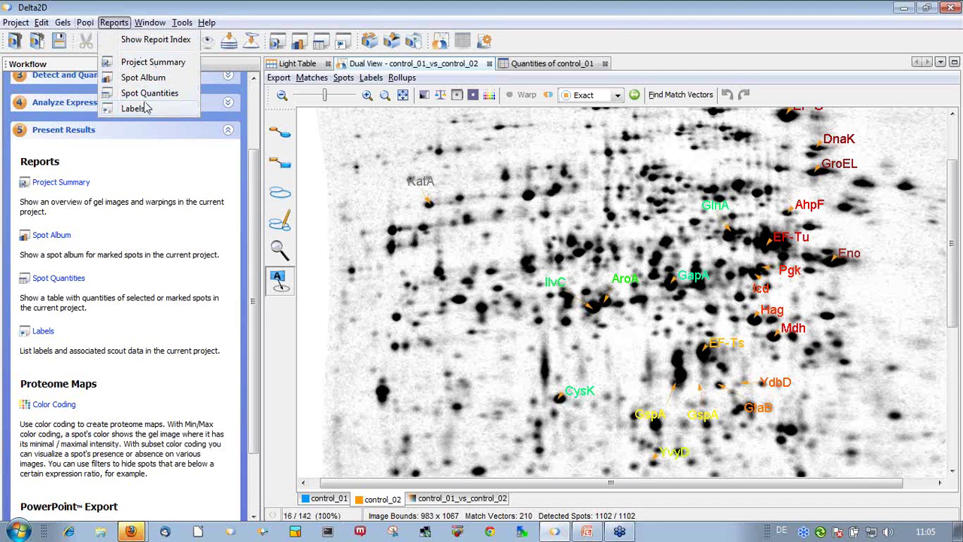
click(147, 41)
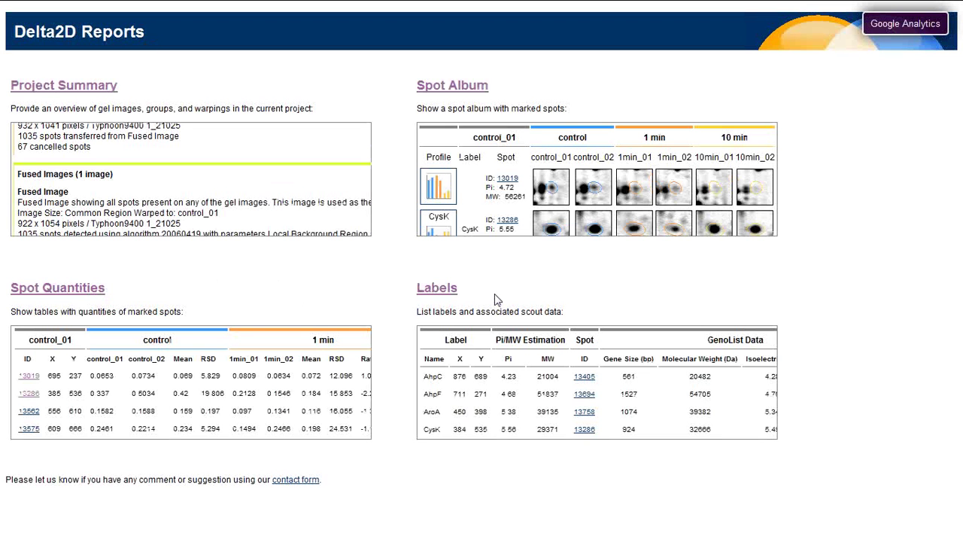
Step: Open the Project Summary report and review its group, sample and warping information
click(84, 90)
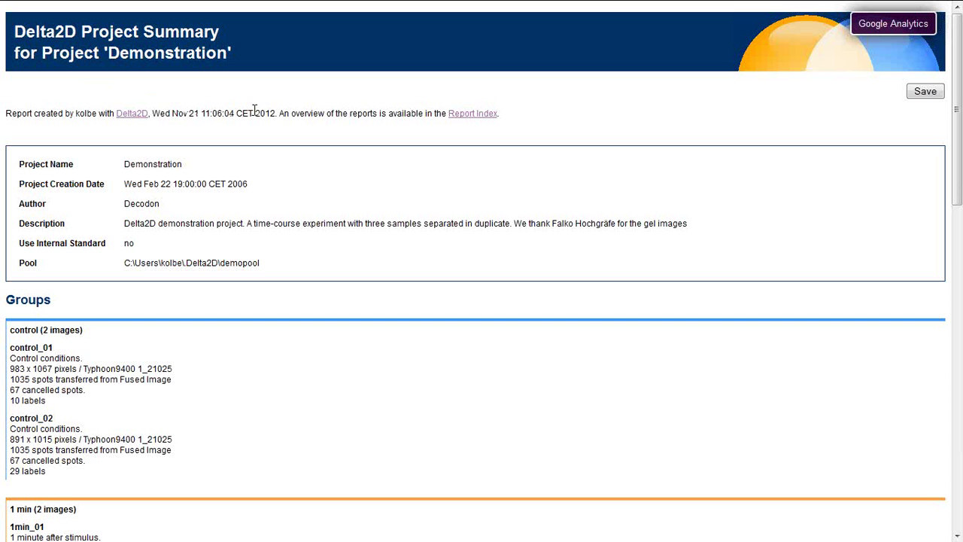
scroll(96, 174, down, 3)
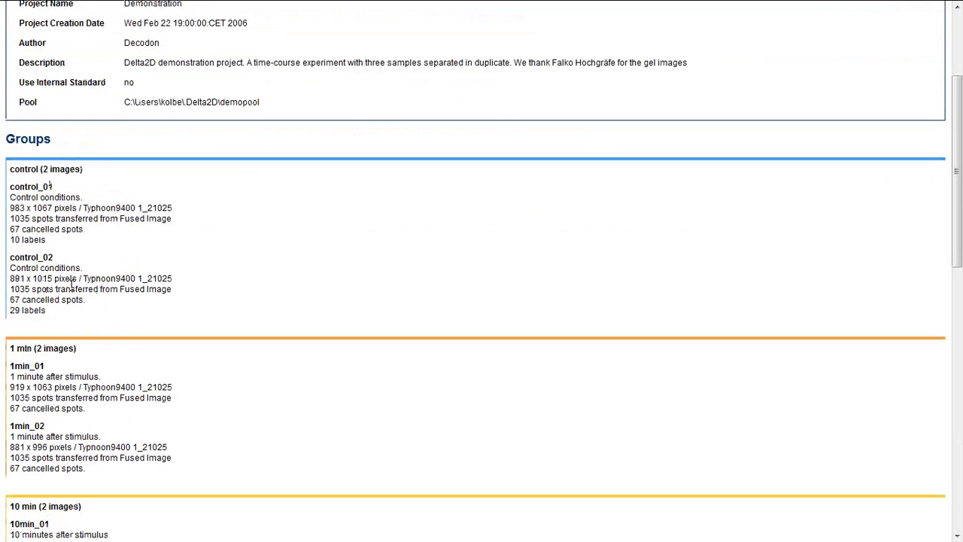
scroll(71, 283, down, 1)
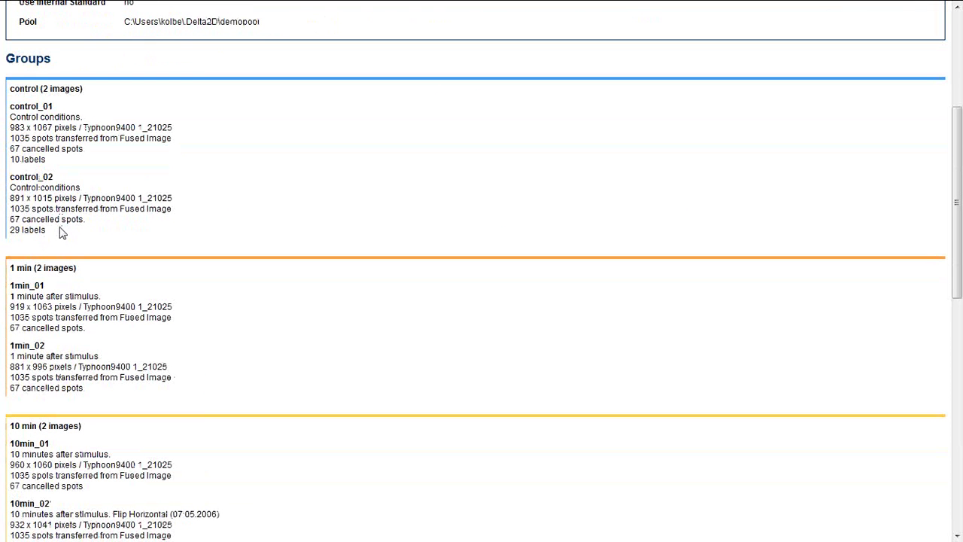
scroll(62, 233, down, 2)
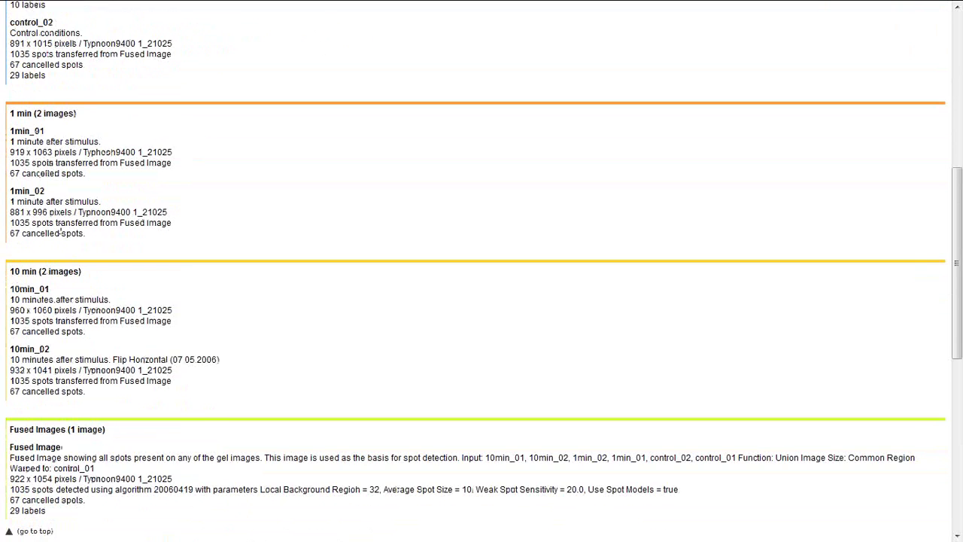
scroll(62, 230, down, 5)
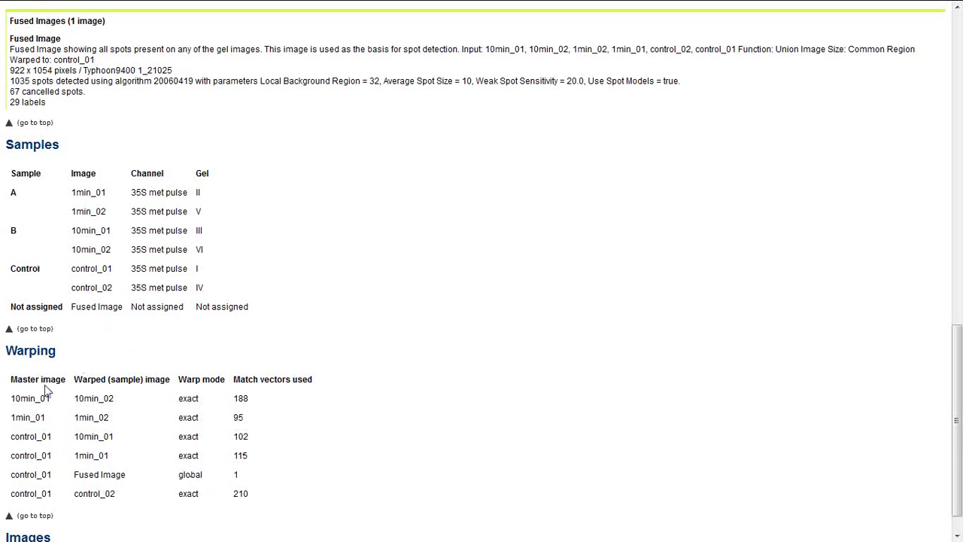
scroll(68, 435, down, 1)
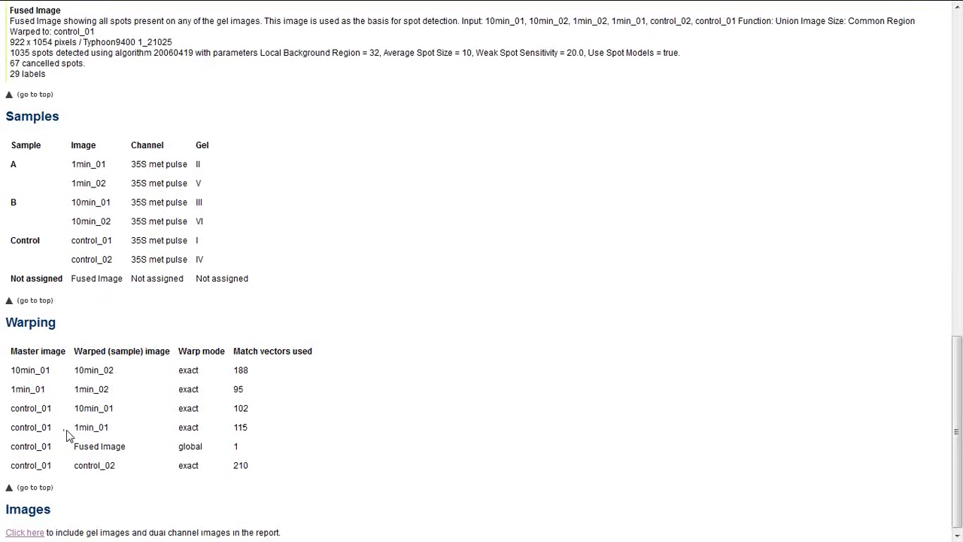
Step: Include the gel and dual channel images in the Project Summary, look through them, and return to the report index
click(25, 529)
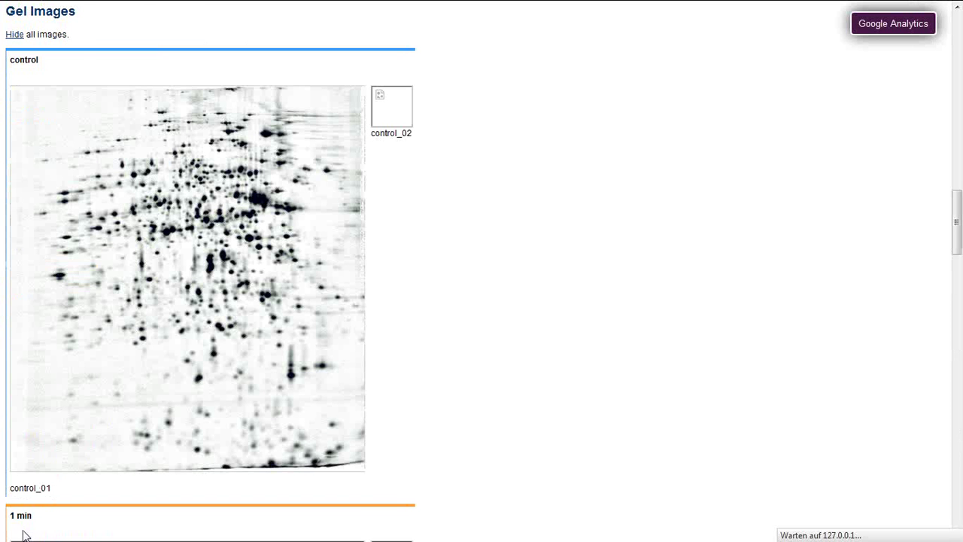
scroll(279, 165, down, 10)
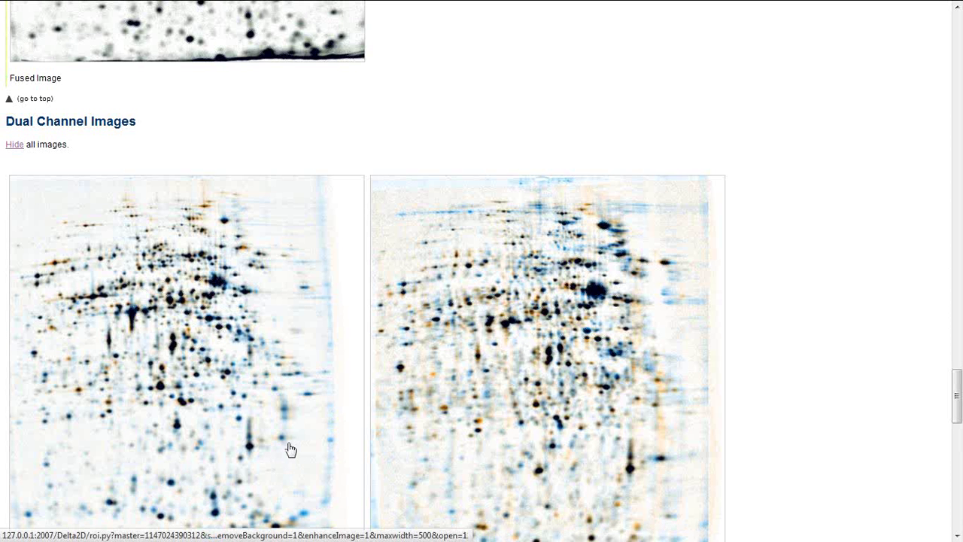
scroll(289, 447, down, 2)
scroll(291, 449, down, 3)
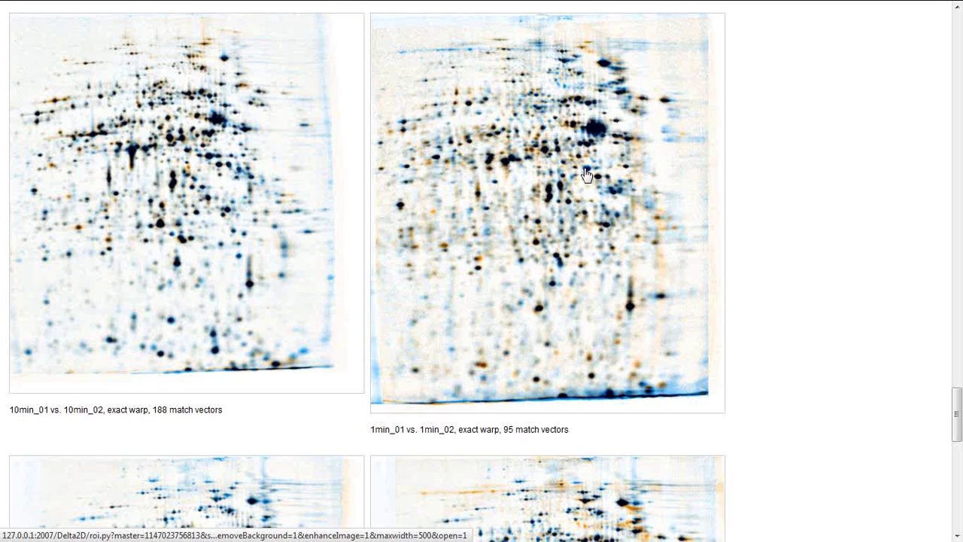
scroll(582, 176, down, 15)
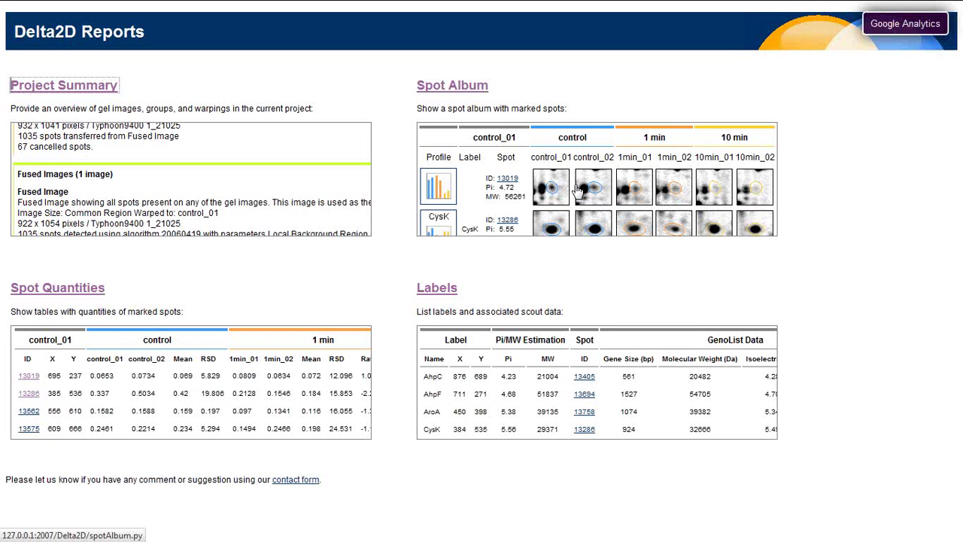
Step: Open the Spot Album report and choose to show marked spots on control_02
click(464, 91)
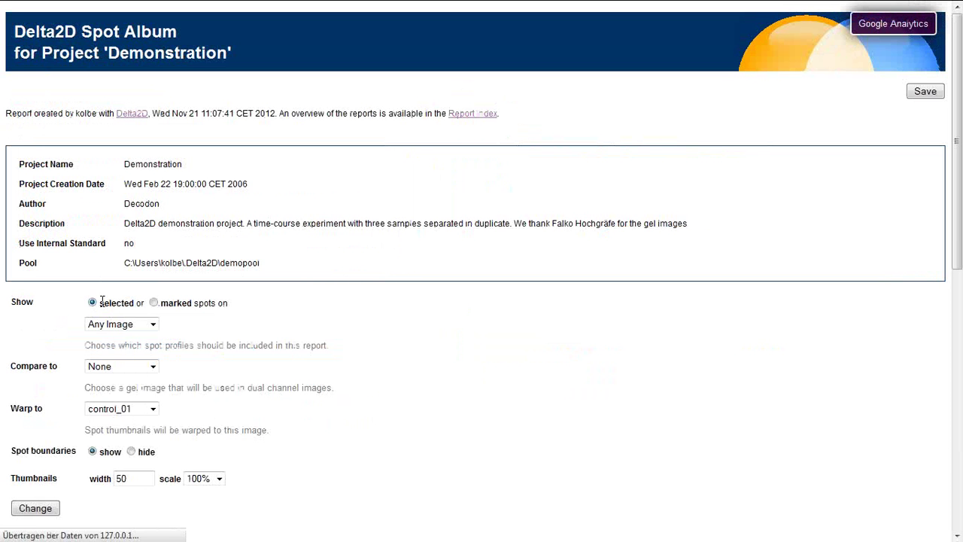
click(153, 302)
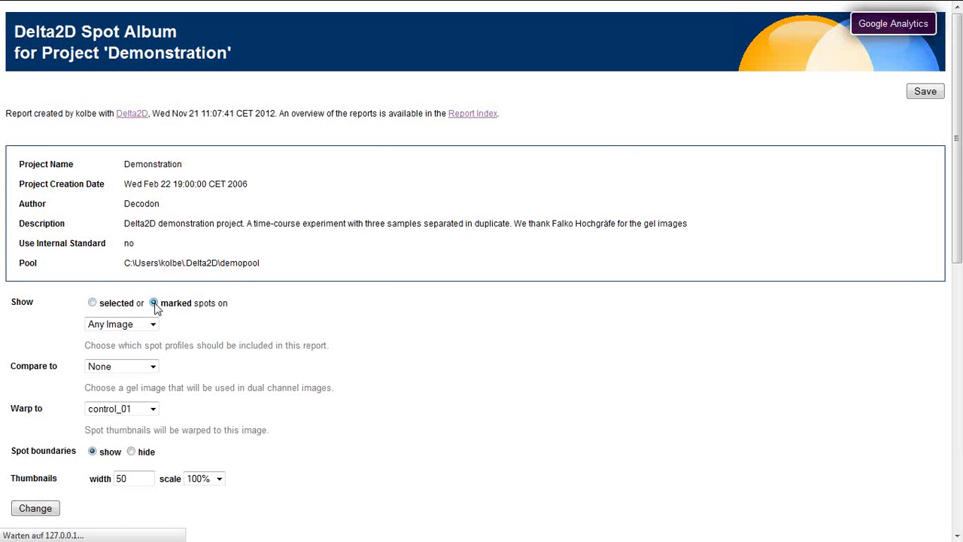
click(153, 324)
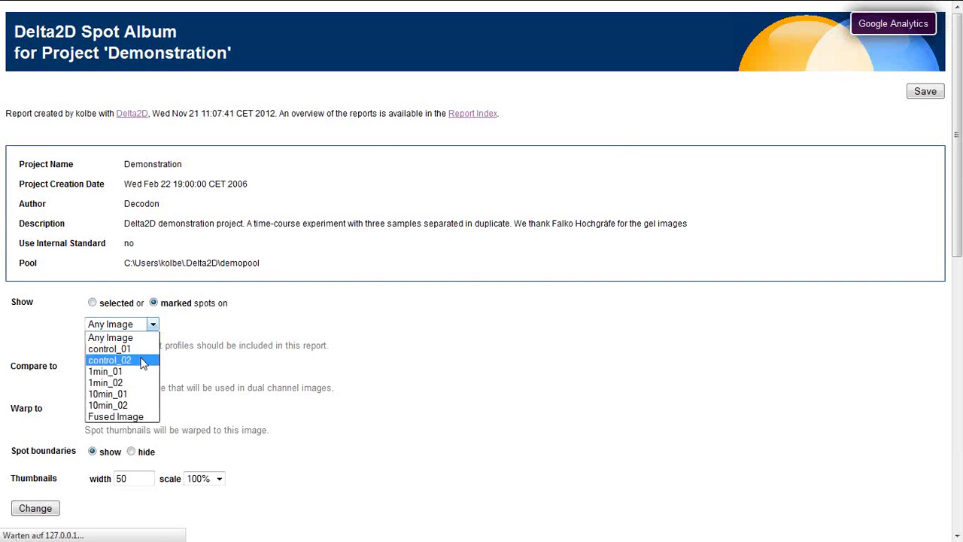
click(143, 359)
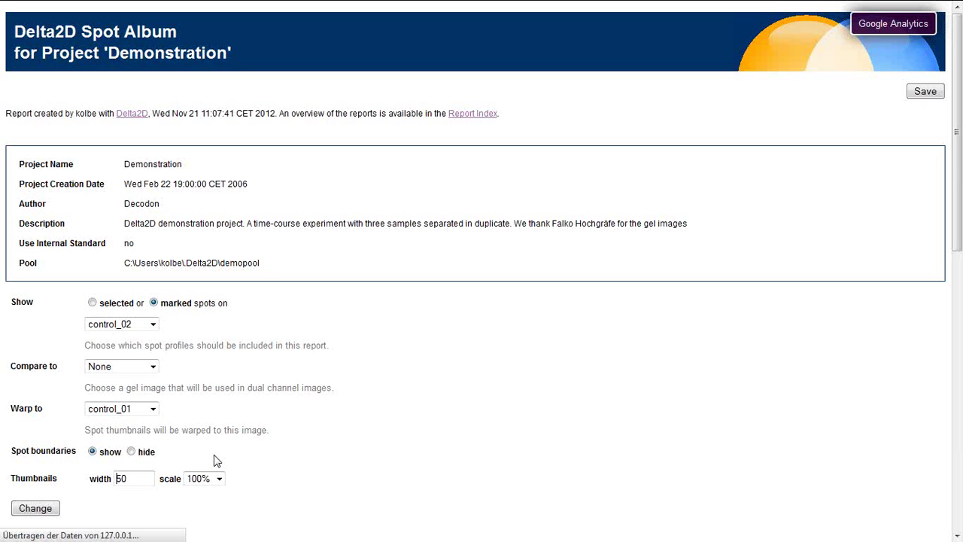
Step: Set the spot album's thumbnail width to 150 and apply the changed report settings
text(1)
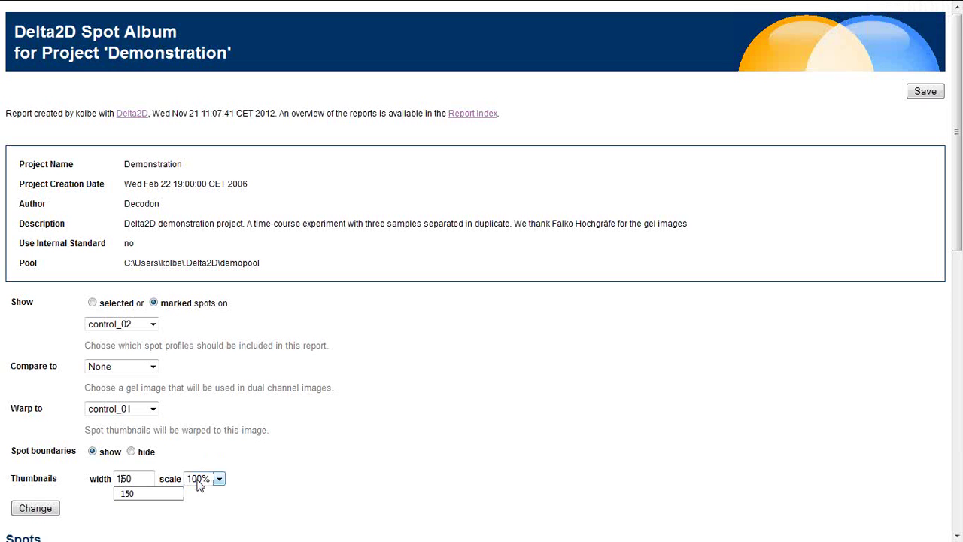
click(200, 485)
click(200, 485)
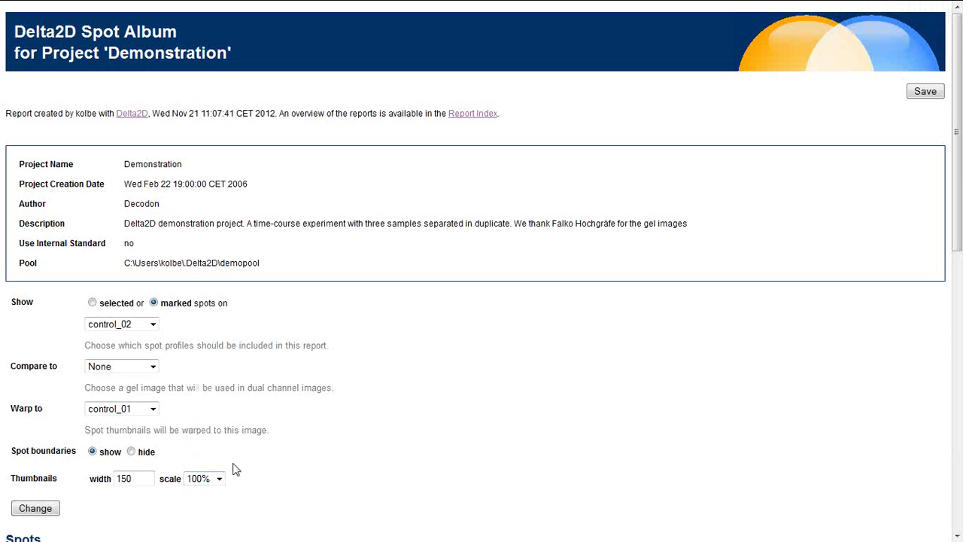
scroll(234, 468, down, 1)
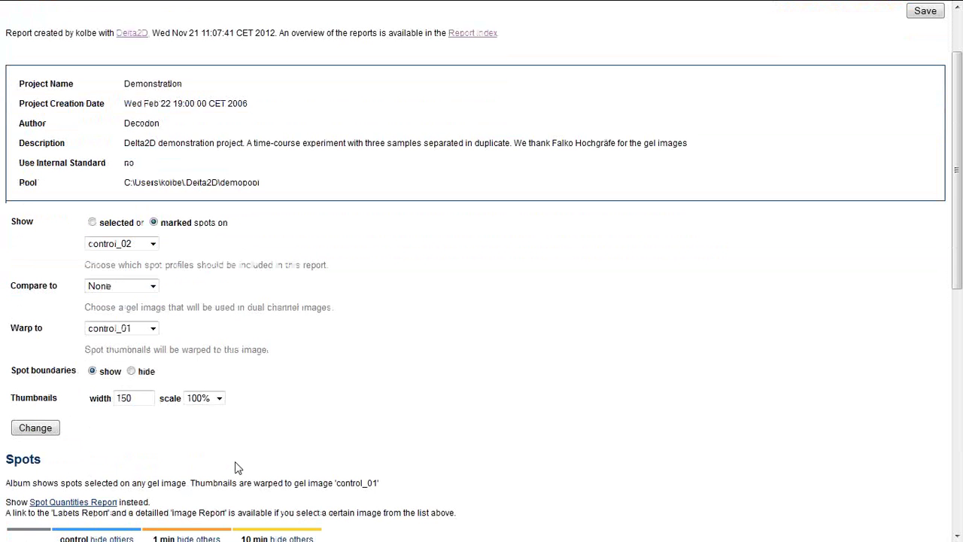
click(36, 427)
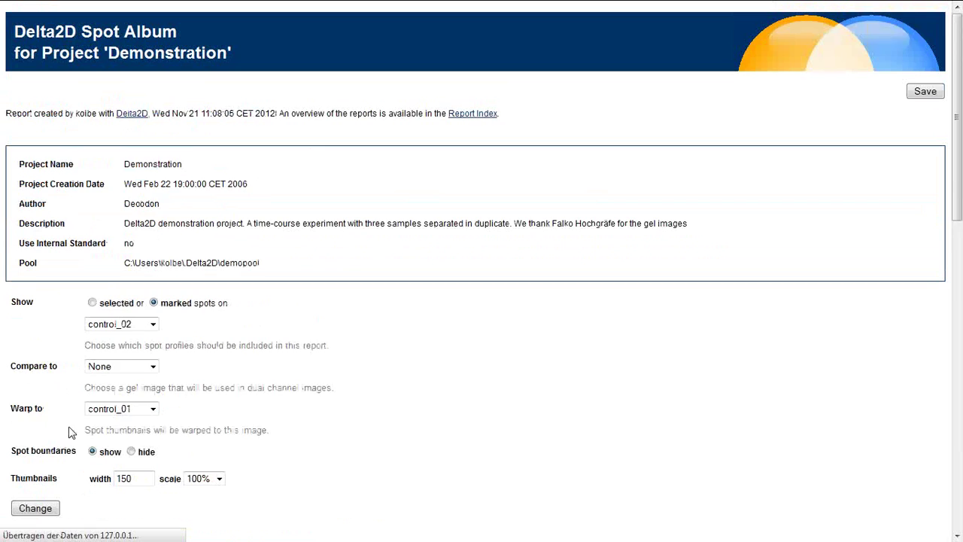
Step: Examine the expression profiles and gel thumbnails of Spot_01 through Spot_10 in the spot album
scroll(150, 352, down, 4)
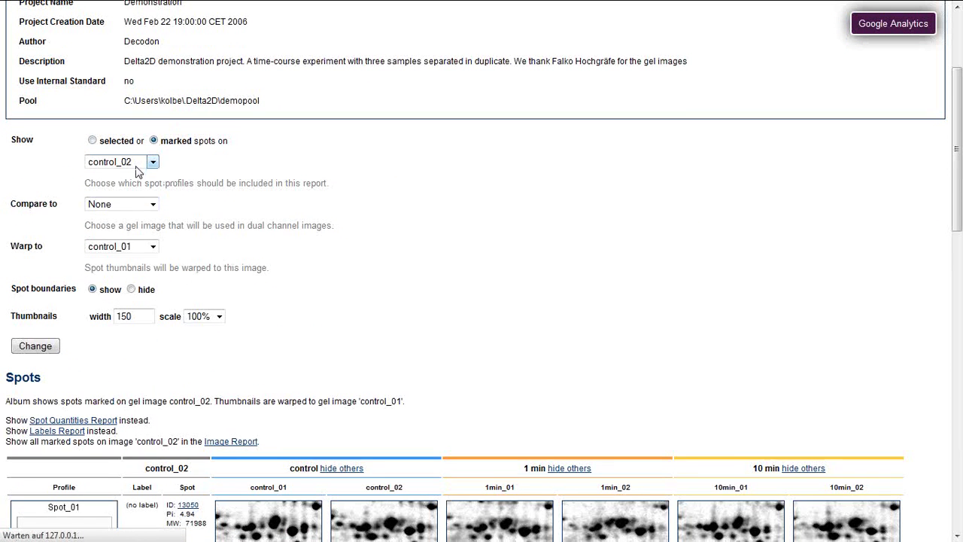
scroll(220, 410, down, 2)
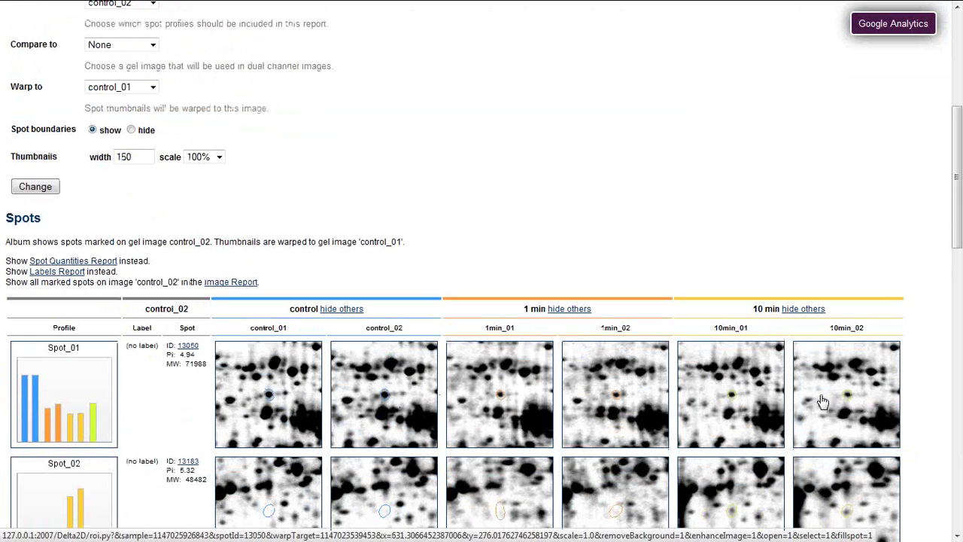
scroll(526, 323, down, 2)
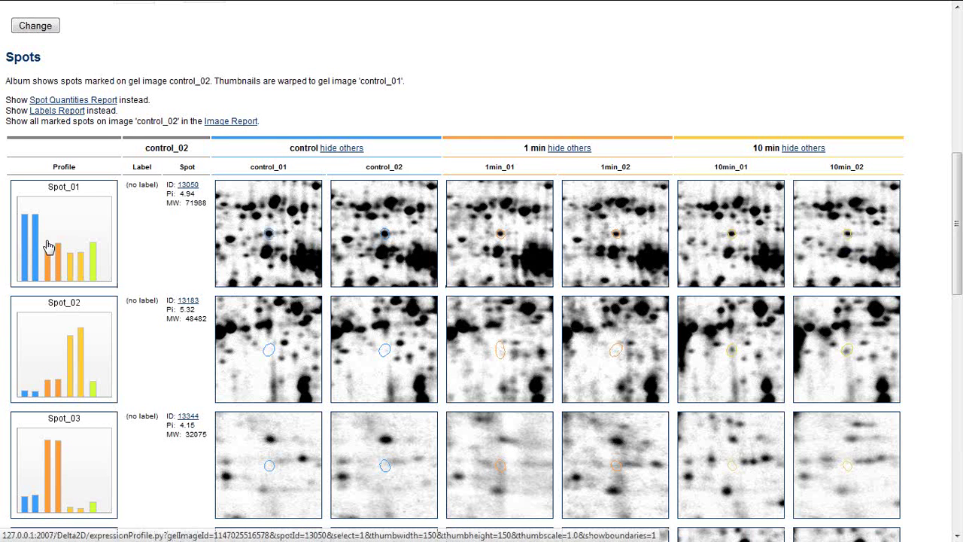
scroll(52, 248, down, 5)
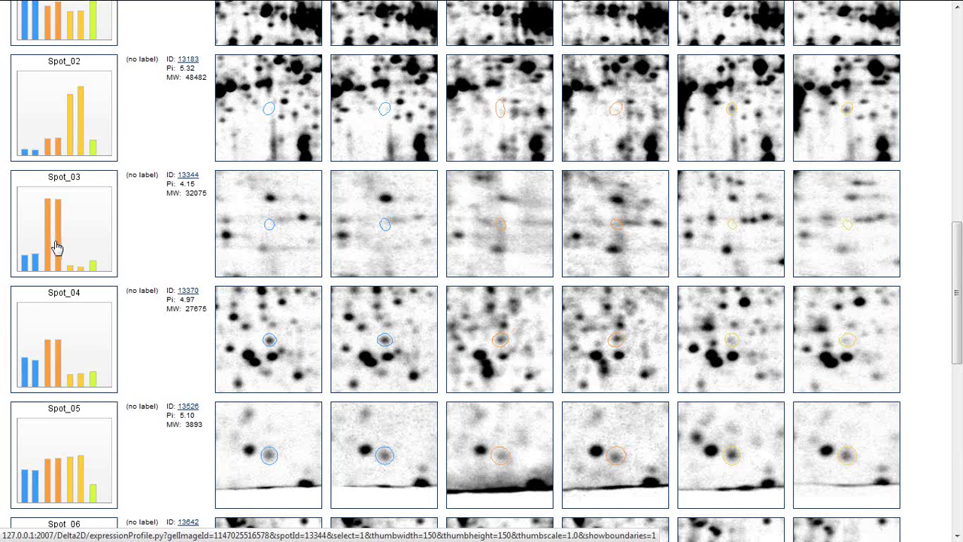
scroll(57, 246, down, 5)
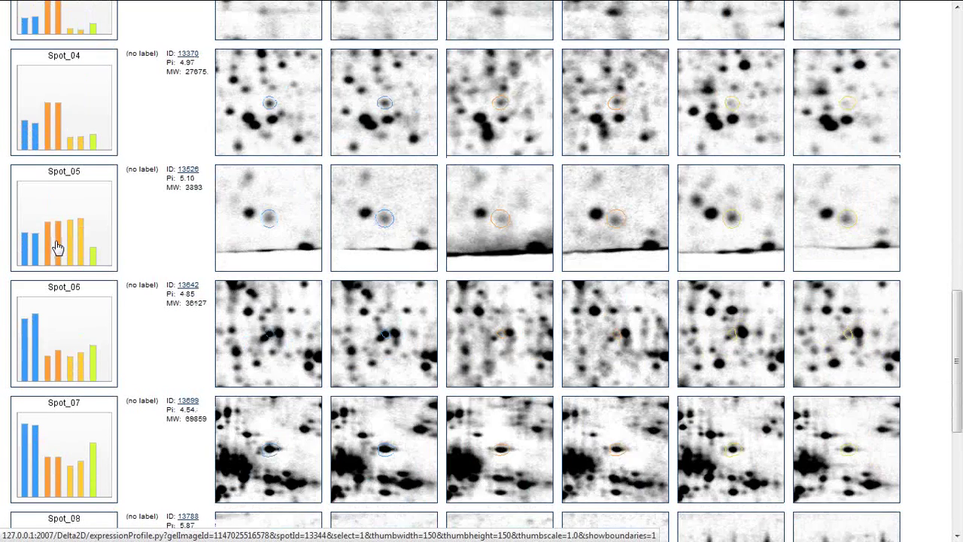
scroll(58, 247, down, 2)
scroll(58, 246, down, 3)
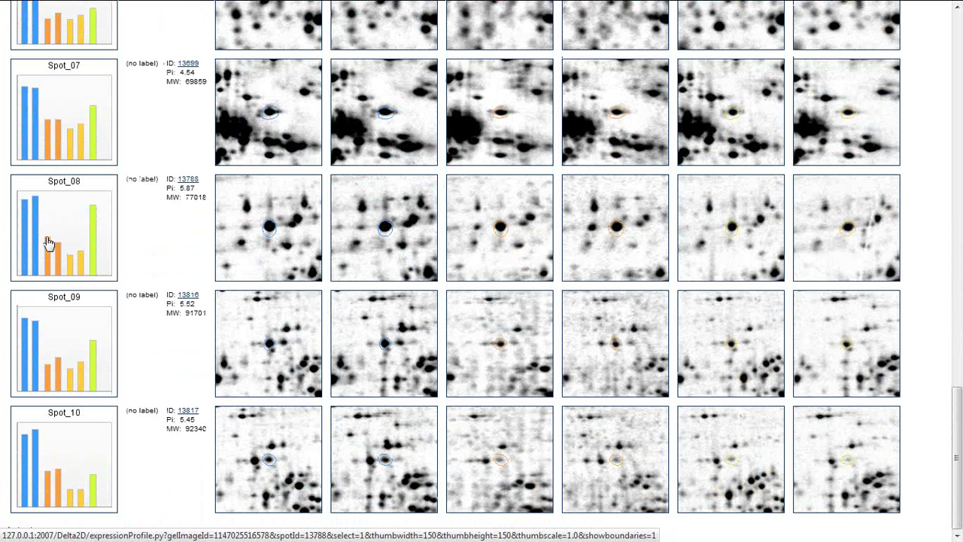
Step: Open the expression profile of Spot_08 and examine its quantities, statistics and position on gel image control_02
click(53, 245)
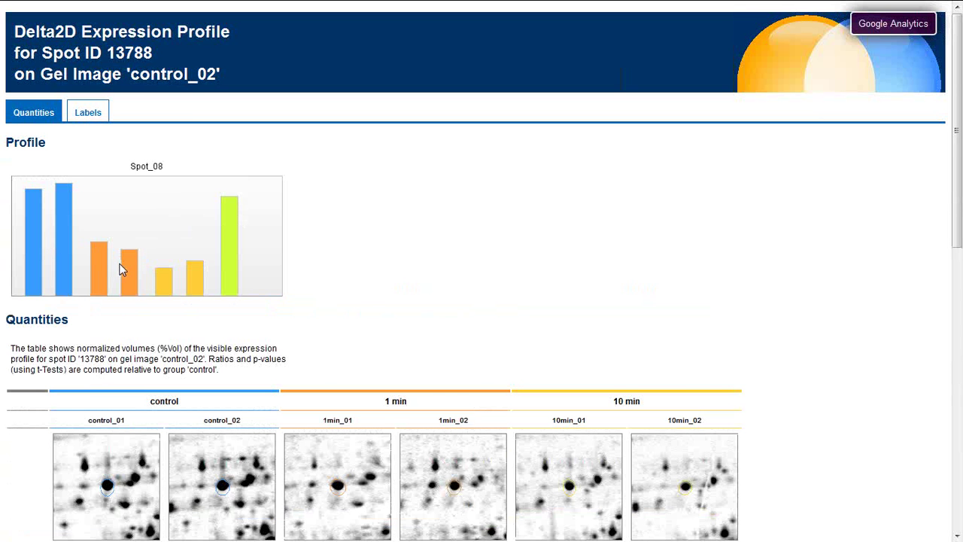
scroll(121, 269, down, 2)
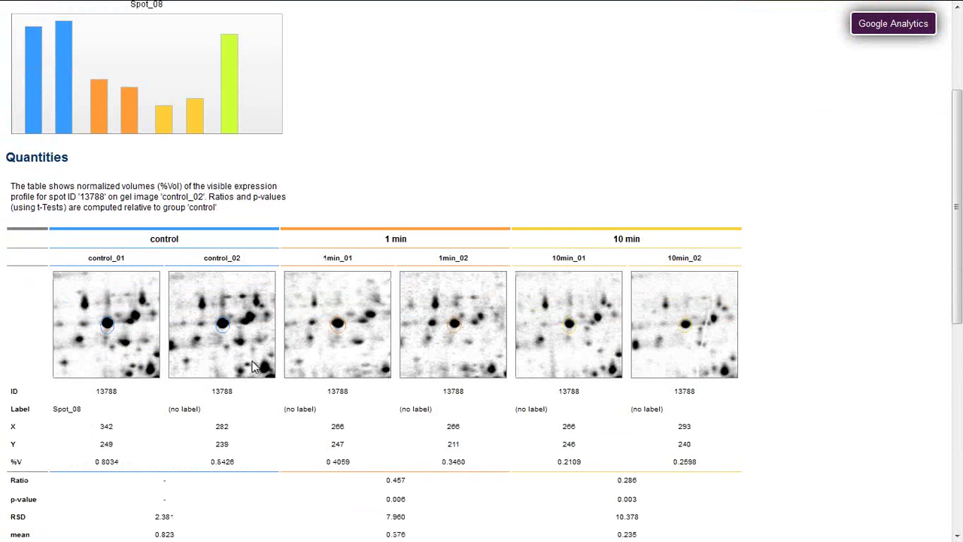
scroll(253, 366, down, 2)
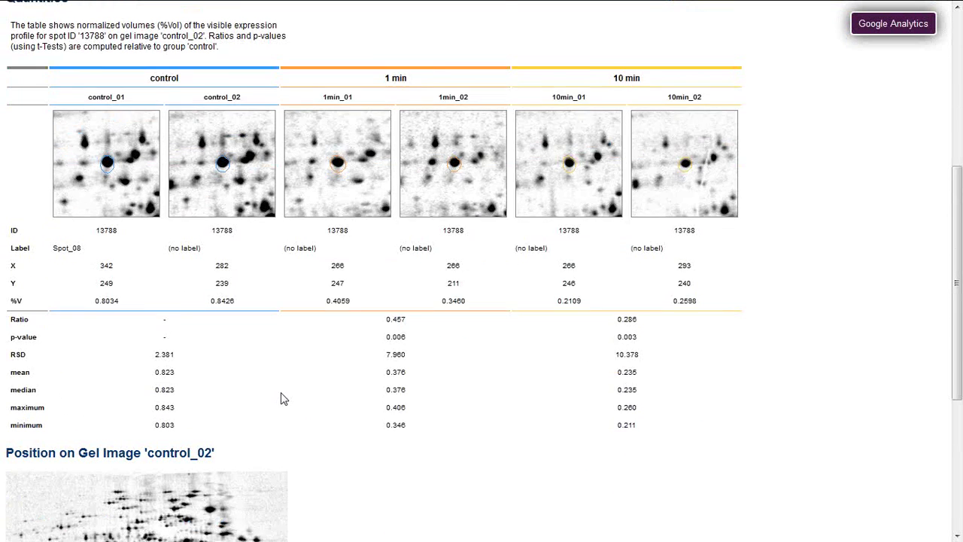
scroll(281, 398, down, 3)
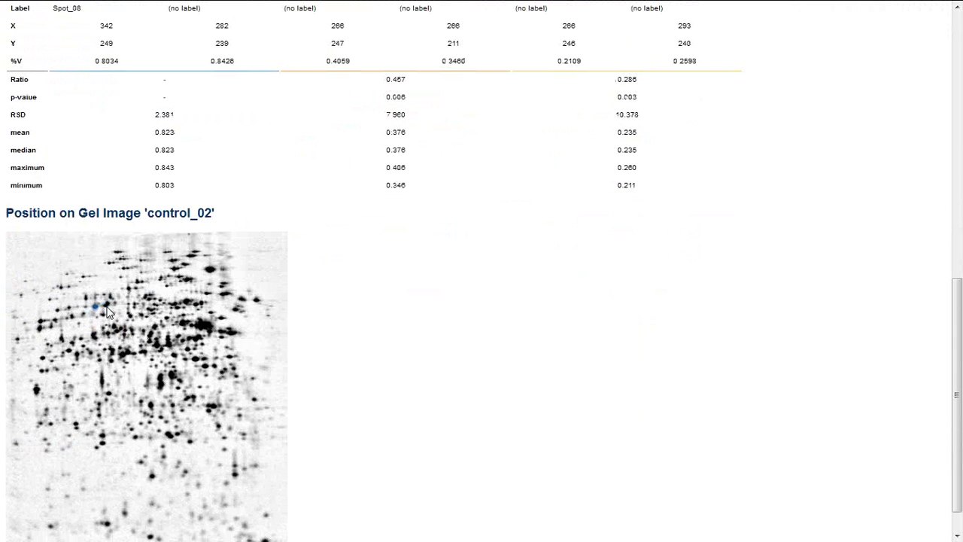
Step: Leave the expression profile and go back through the spot album to the report index
key(alt+Left)
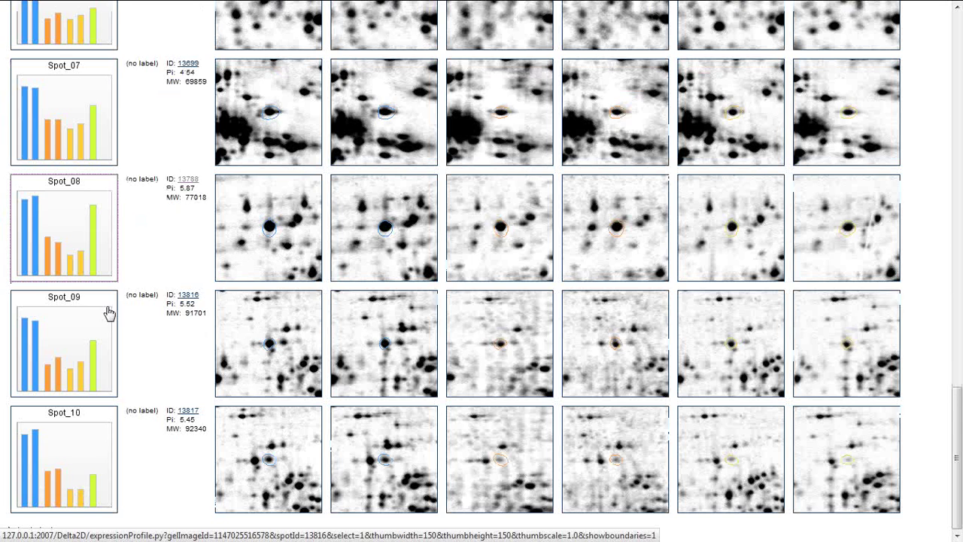
key(Home)
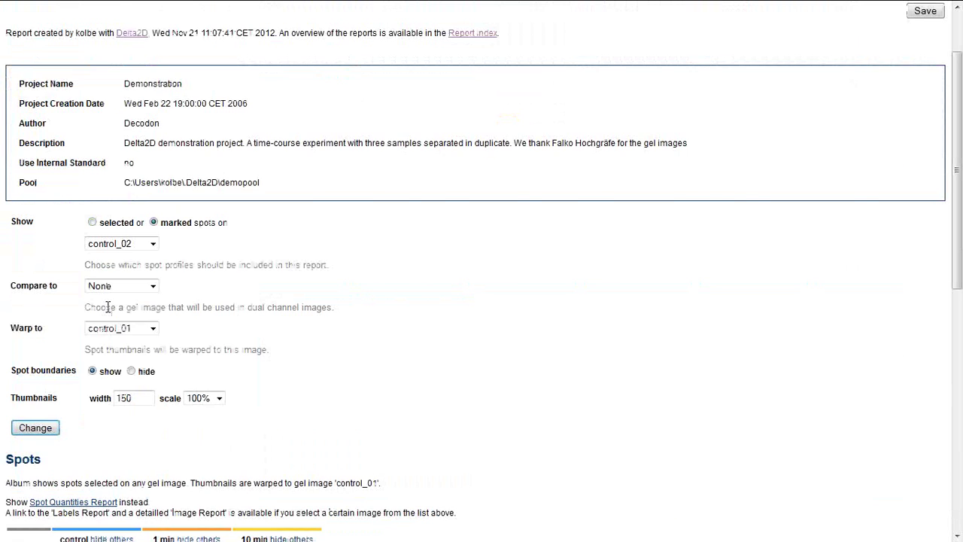
key(alt+Left)
Step: Open the Spot Quantities report and show the quantities for marked spots on control_02
click(85, 292)
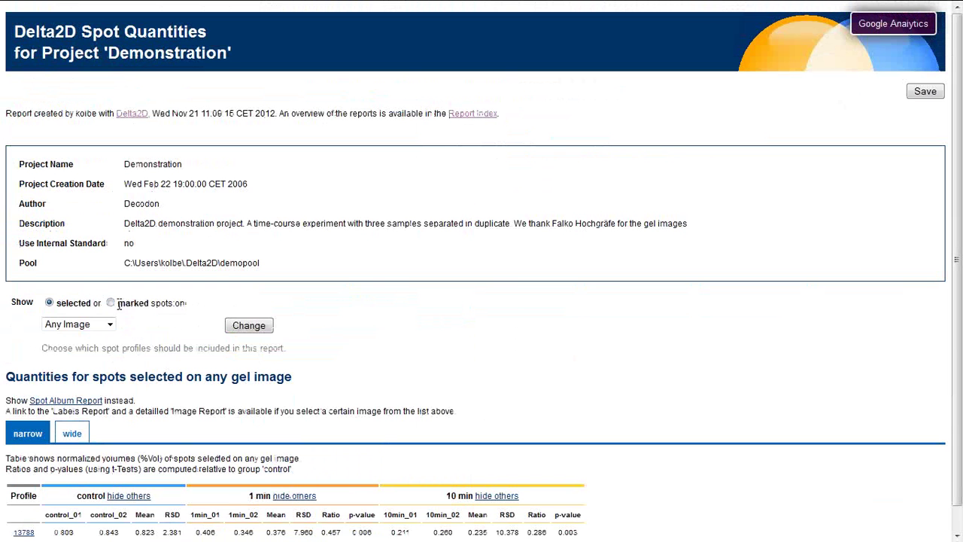
click(111, 304)
click(78, 325)
click(75, 356)
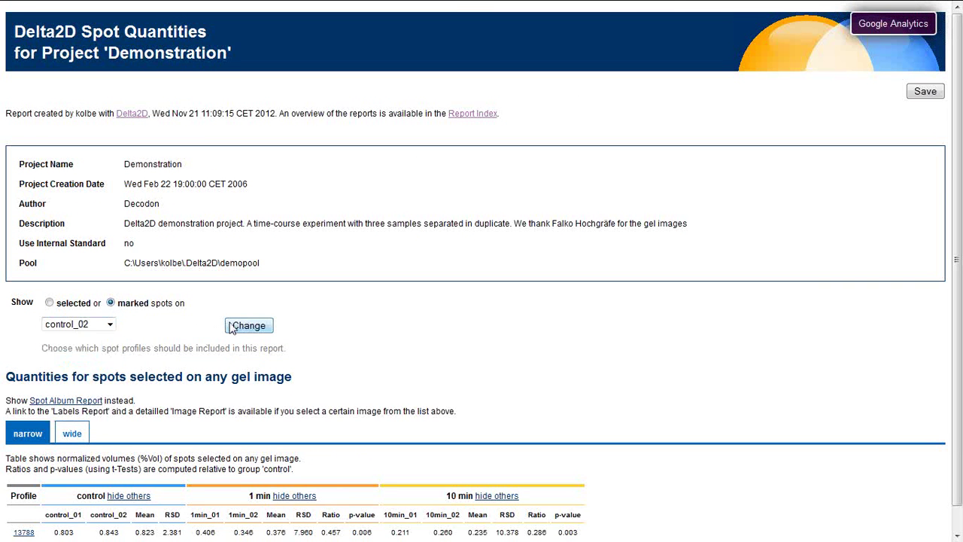
click(232, 327)
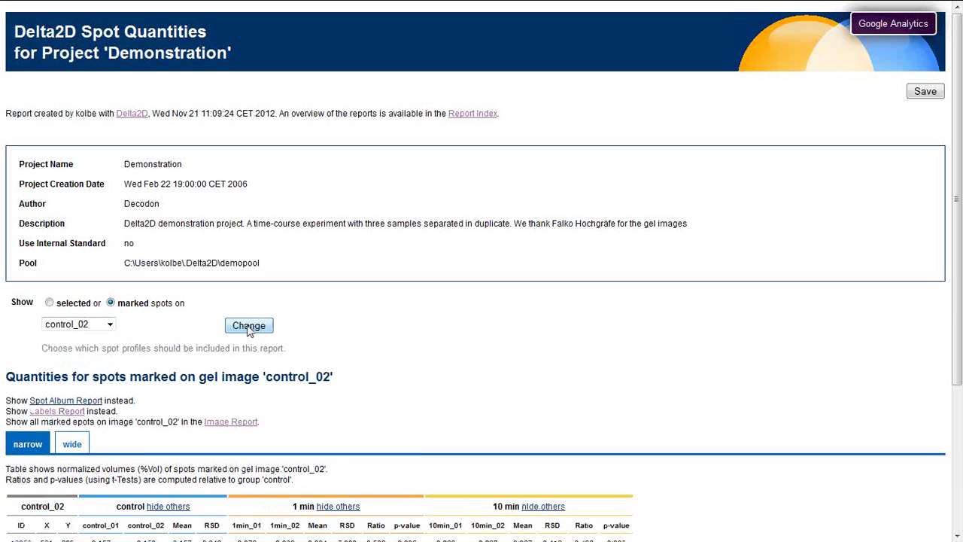
Step: Look over the narrow quantities table and switch it to the wide layout
scroll(222, 347, down, 3)
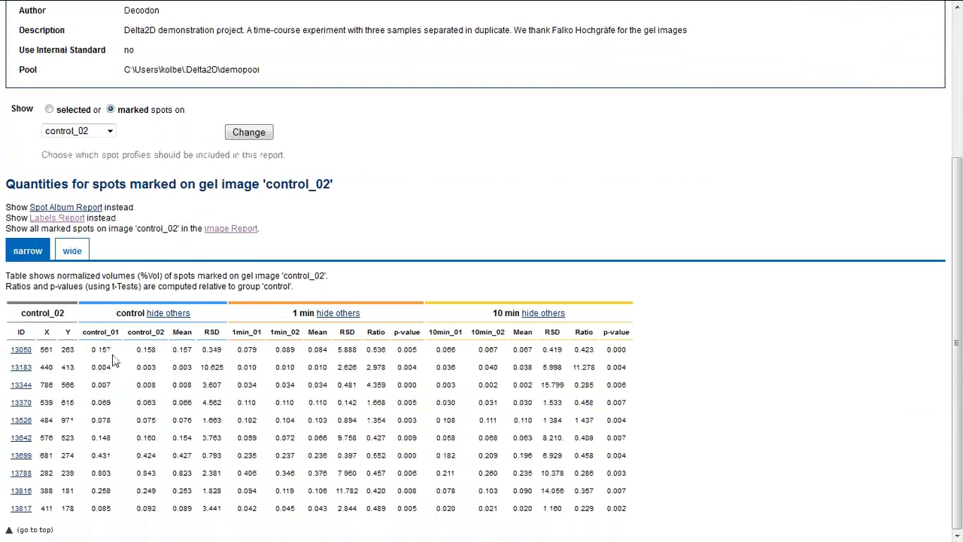
click(73, 256)
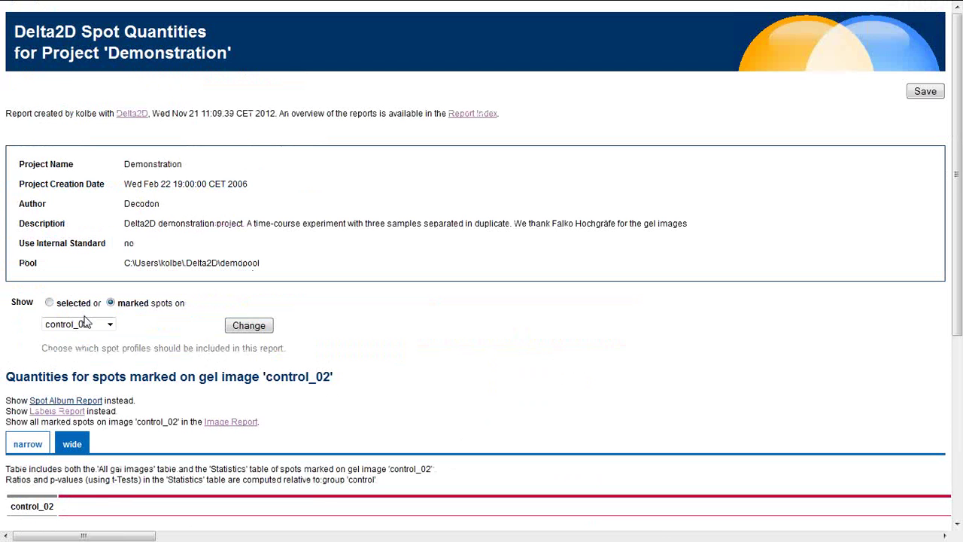
Step: Look over the wide quantities table and examine the highlighted marked spots in the Image Report for control_02
scroll(83, 320, down, 2)
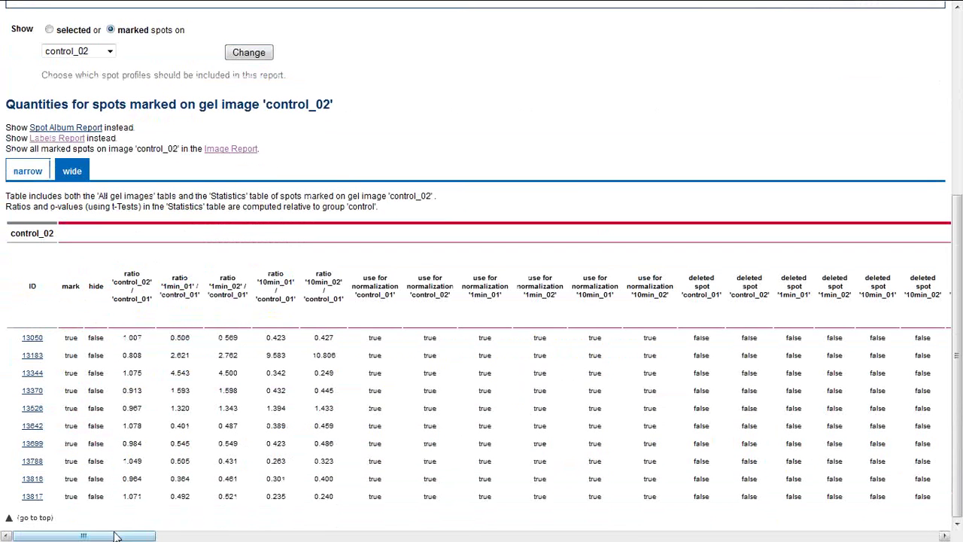
drag(113, 537, 67, 537)
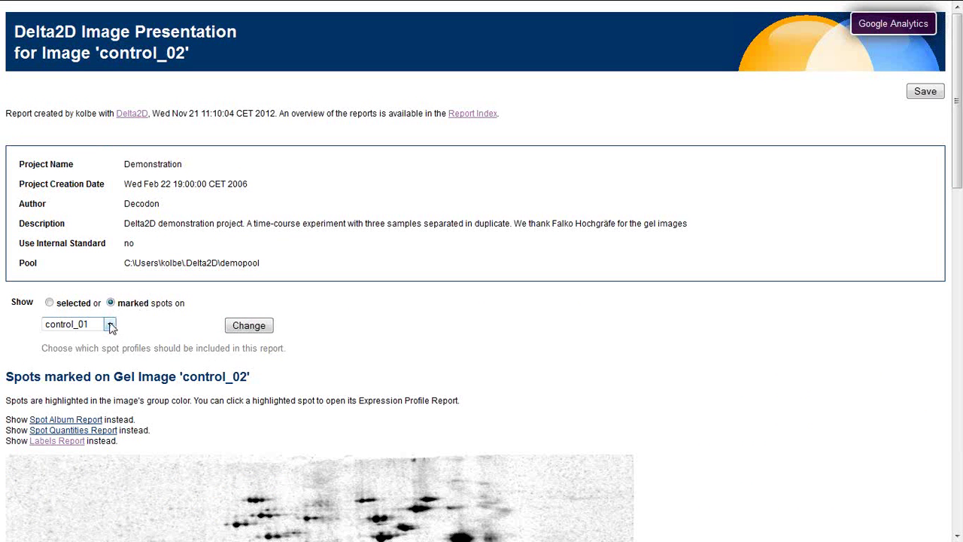
scroll(110, 325, down, 2)
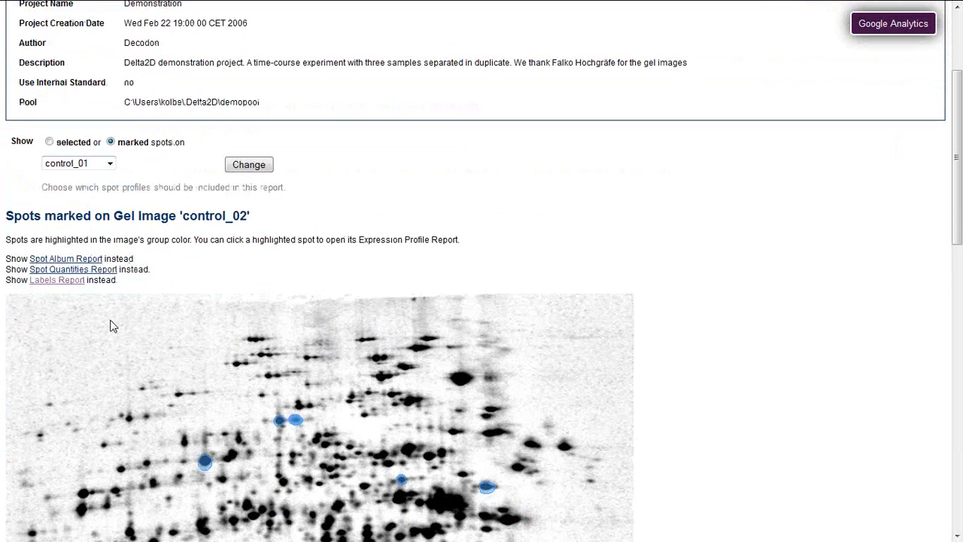
scroll(111, 325, down, 3)
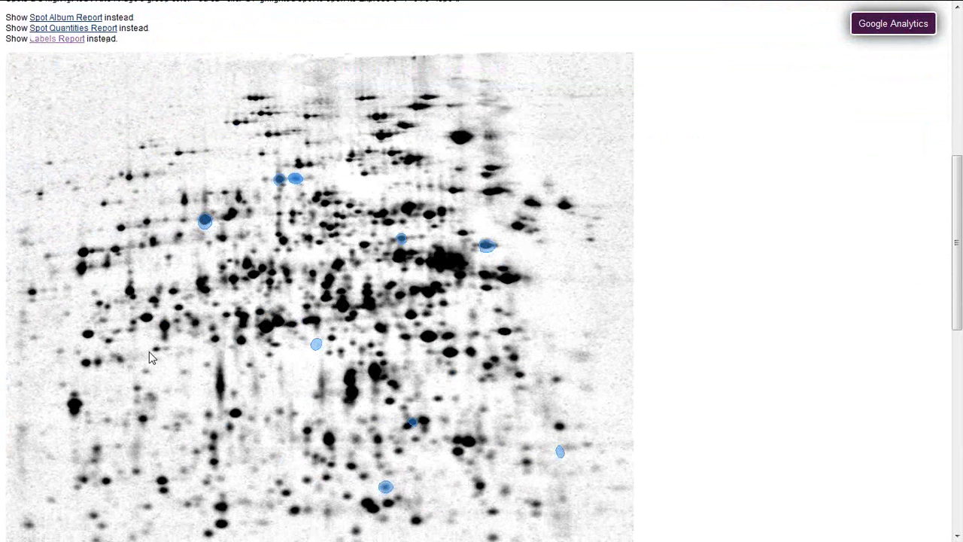
scroll(149, 354, down, 1)
scroll(149, 354, down, 1)
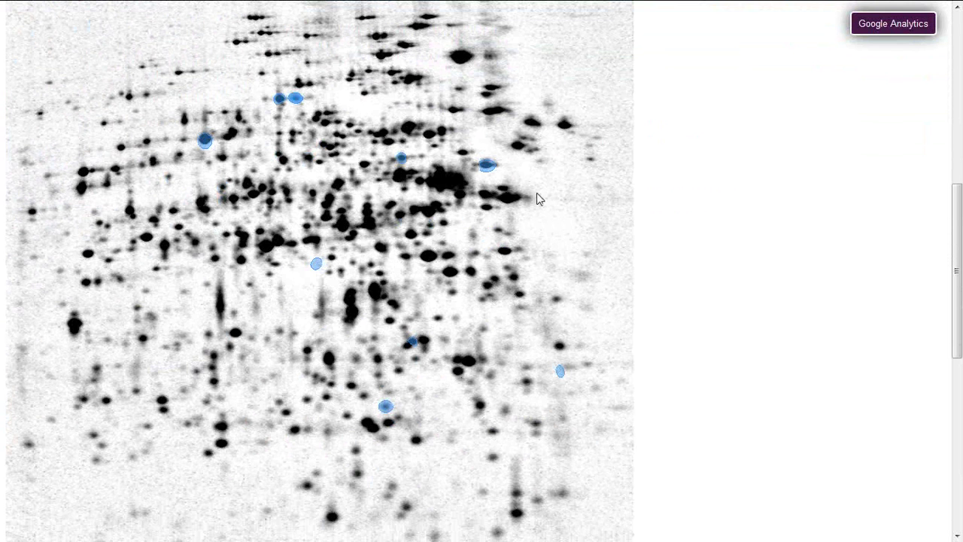
Step: Open the expression profile of spot 13370 from the gel image and examine its quantities, statistics and position on control_02
click(385, 410)
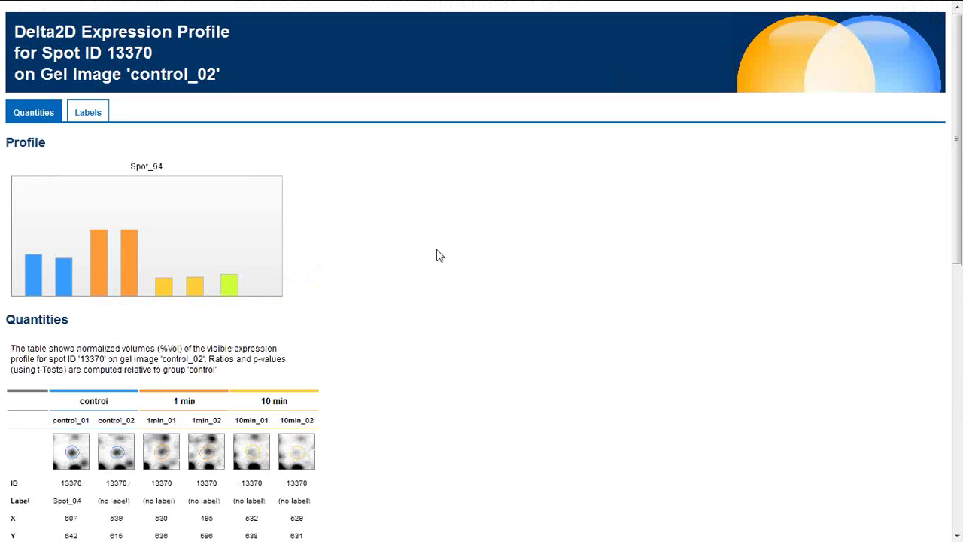
scroll(444, 253, down, 5)
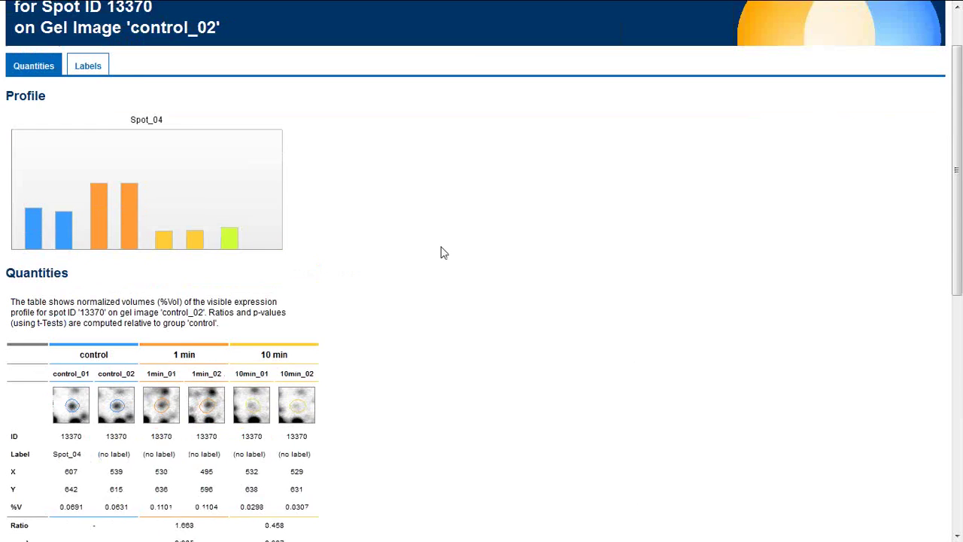
scroll(444, 252, down, 2)
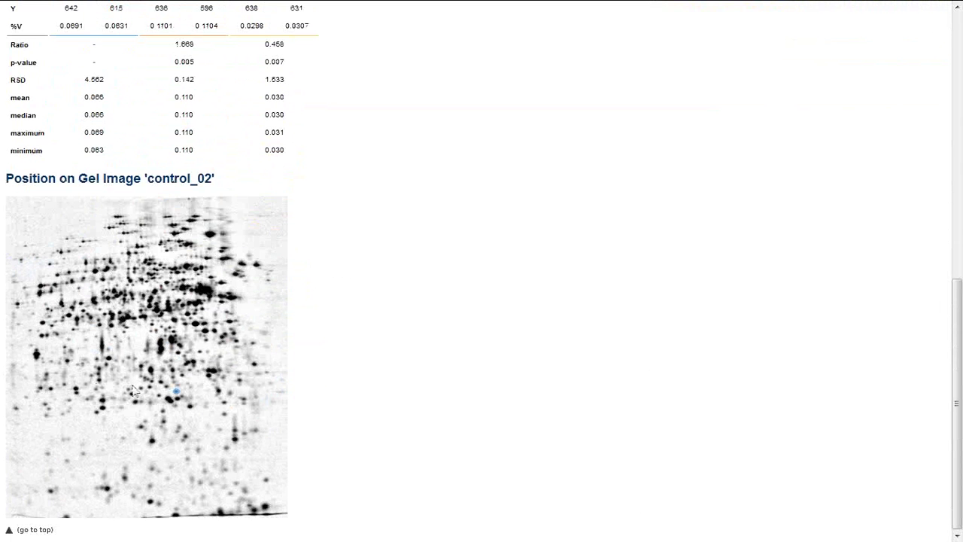
Step: Leave the expression profile and go back through the image and quantities reports to the report index
click(177, 399)
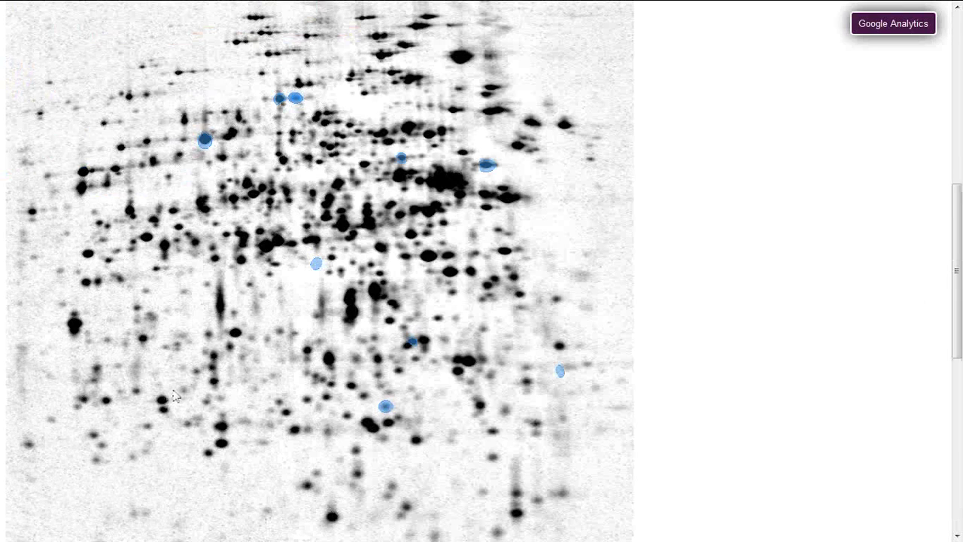
click(212, 336)
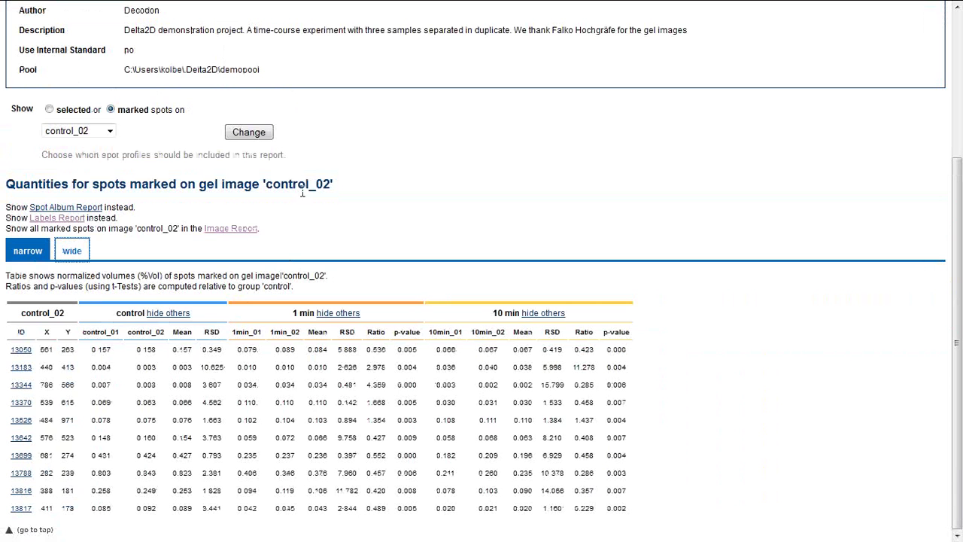
key(alt+Left)
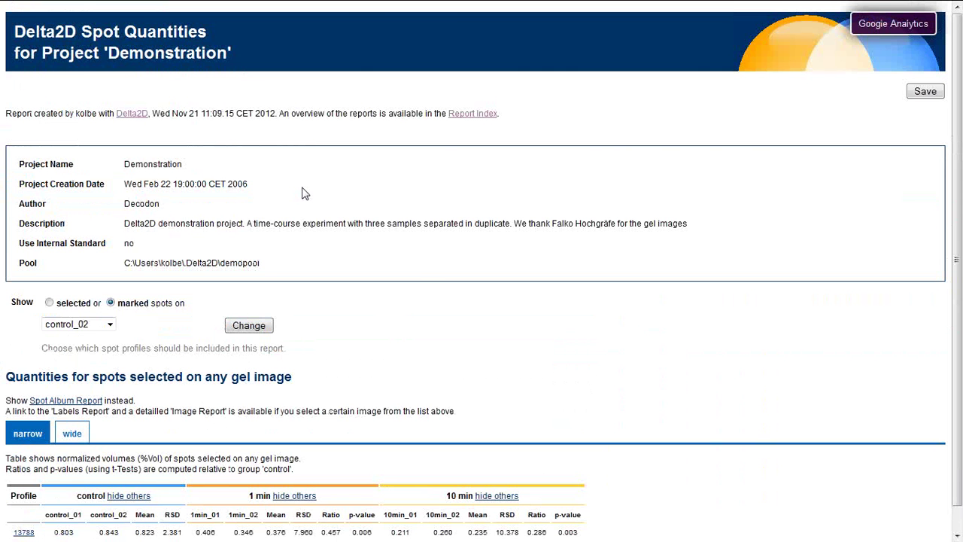
key(alt+Left)
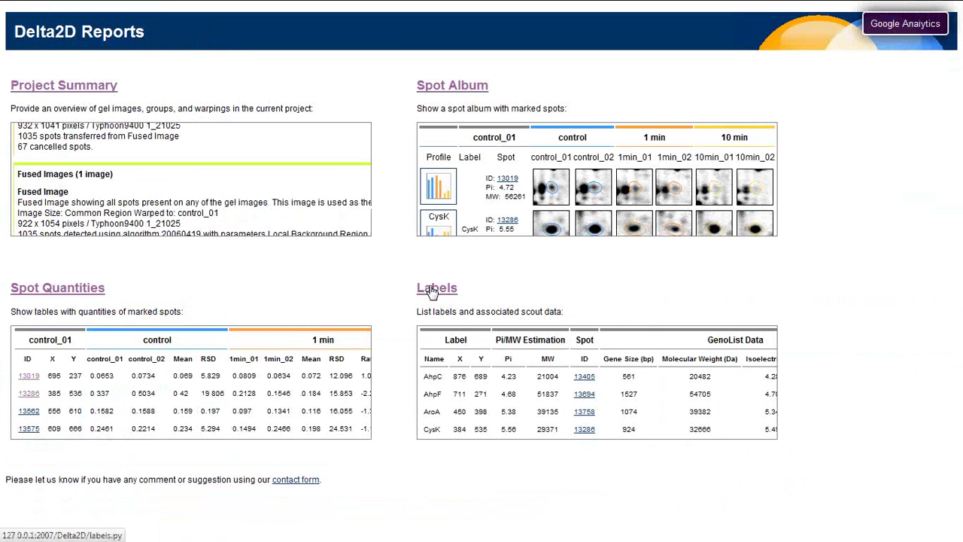
Step: Open the Labels report and look over the label table for gel image control_01
click(433, 291)
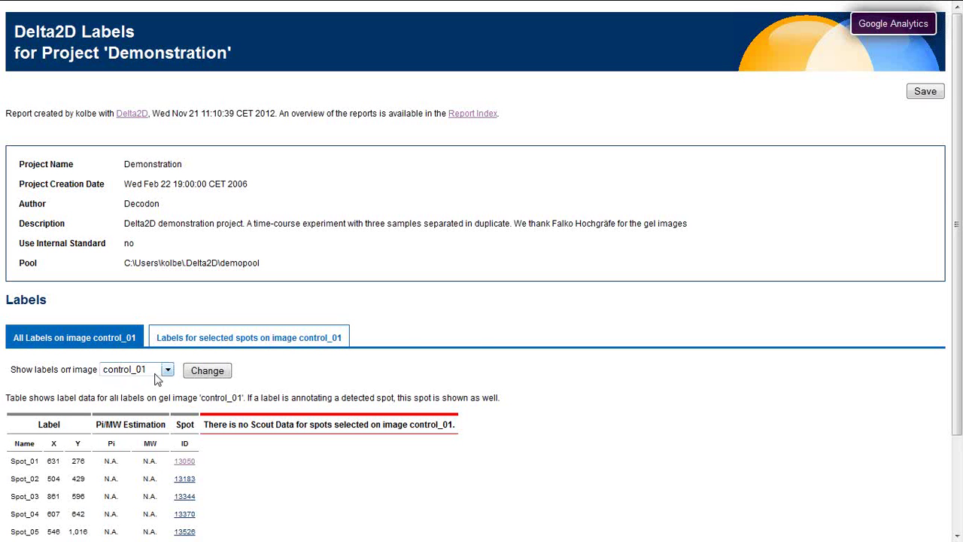
scroll(170, 388, down, 2)
scroll(169, 387, down, 1)
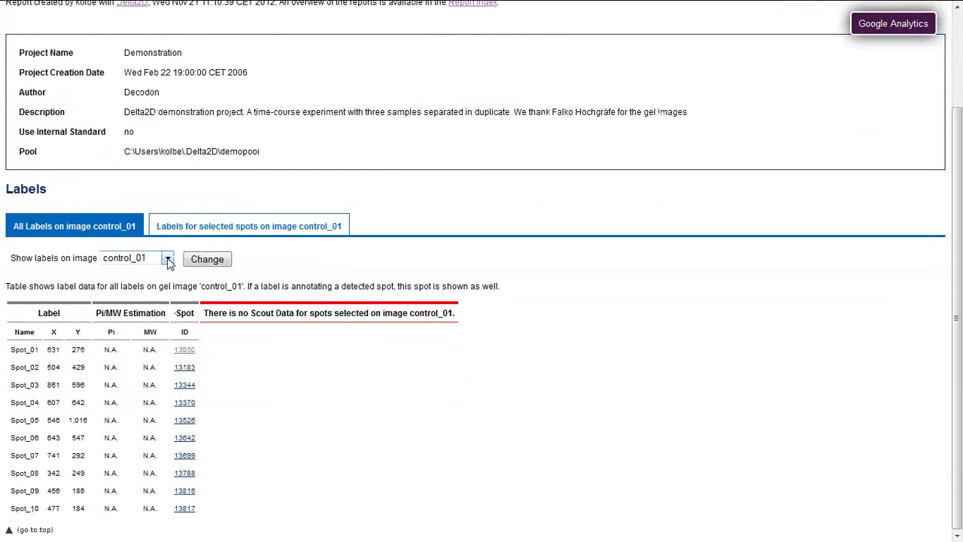
Step: Switch the Labels report to show all labels on image control_02
click(168, 258)
click(150, 281)
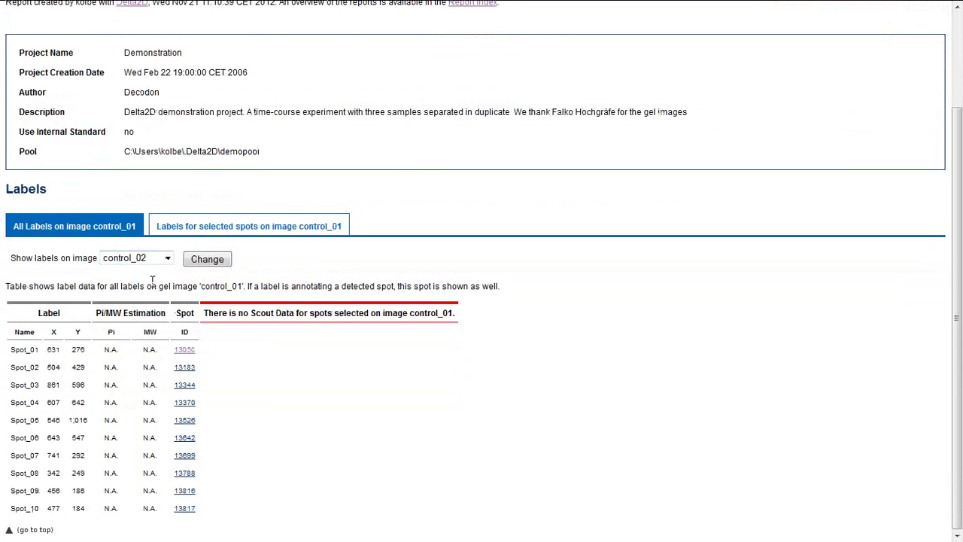
click(206, 259)
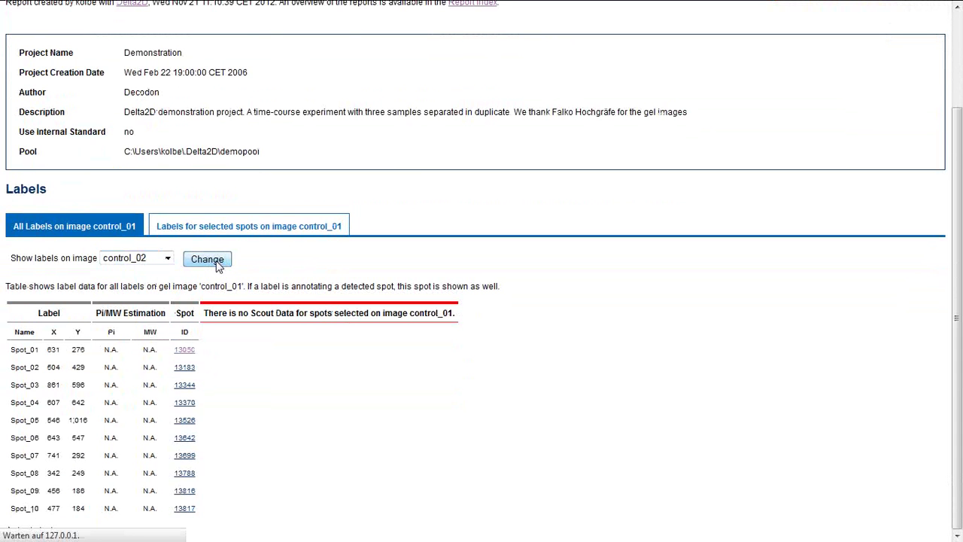
Step: Examine the control_02 label table with its Uniprot data, from functions, gene ontology and keywords to sequences and Uniprot entries
scroll(267, 323, down, 5)
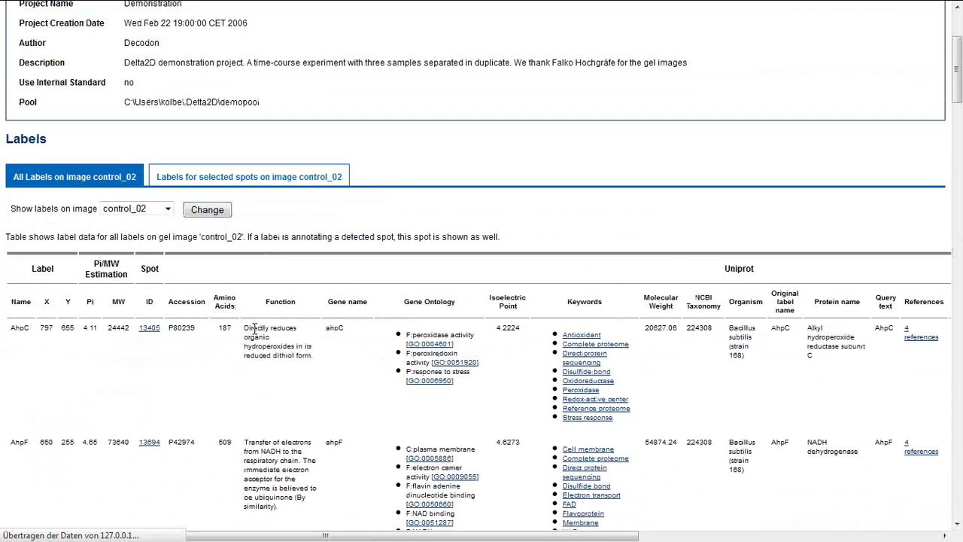
scroll(269, 333, down, 3)
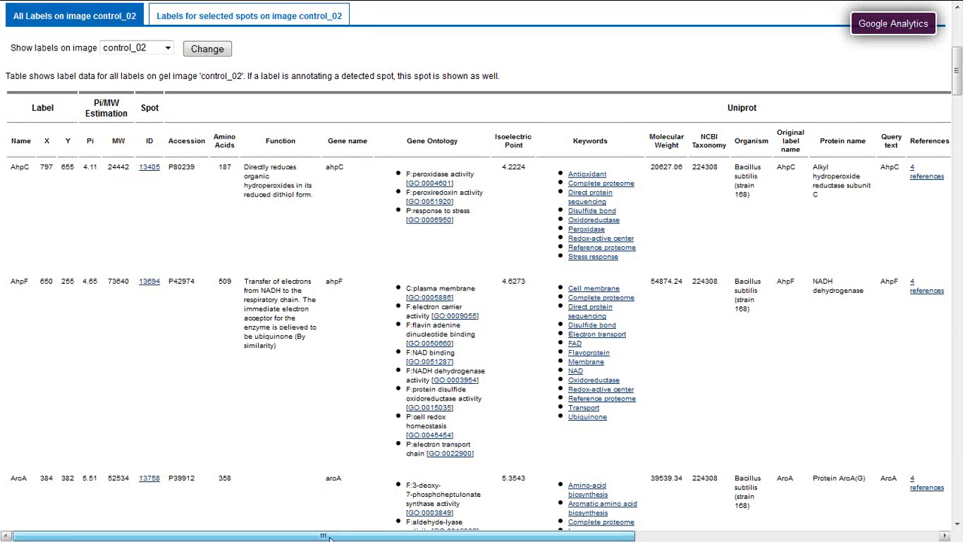
drag(333, 537, 674, 539)
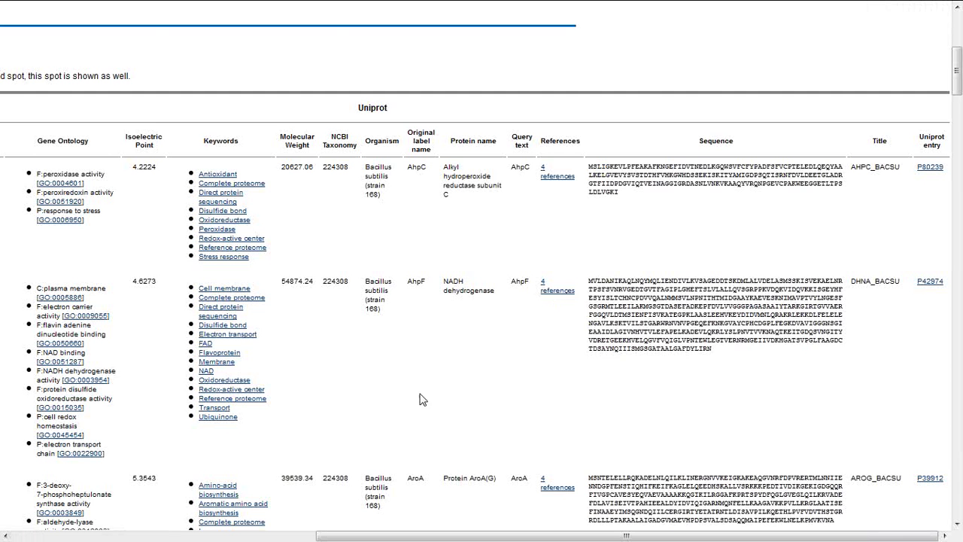
click(214, 539)
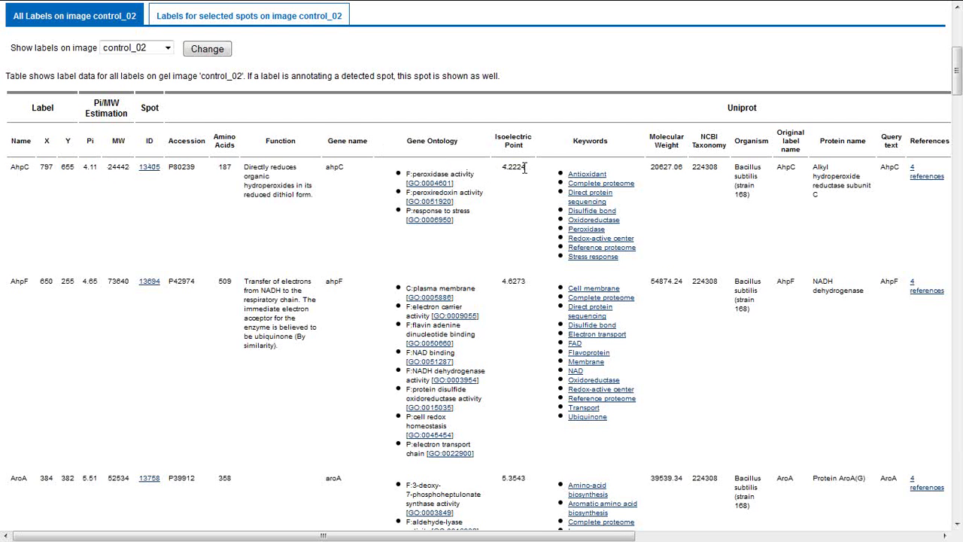
scroll(90, 479, down, 1)
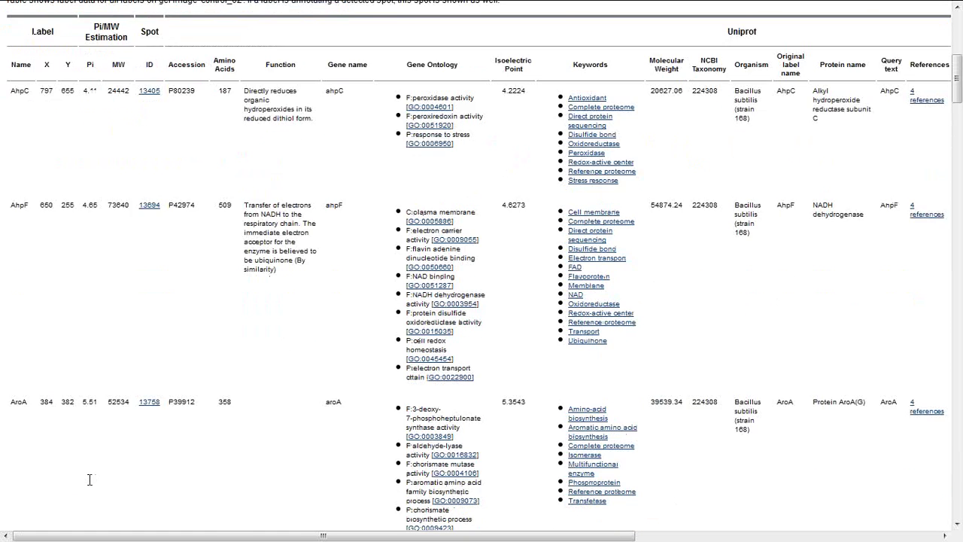
scroll(89, 479, down, 3)
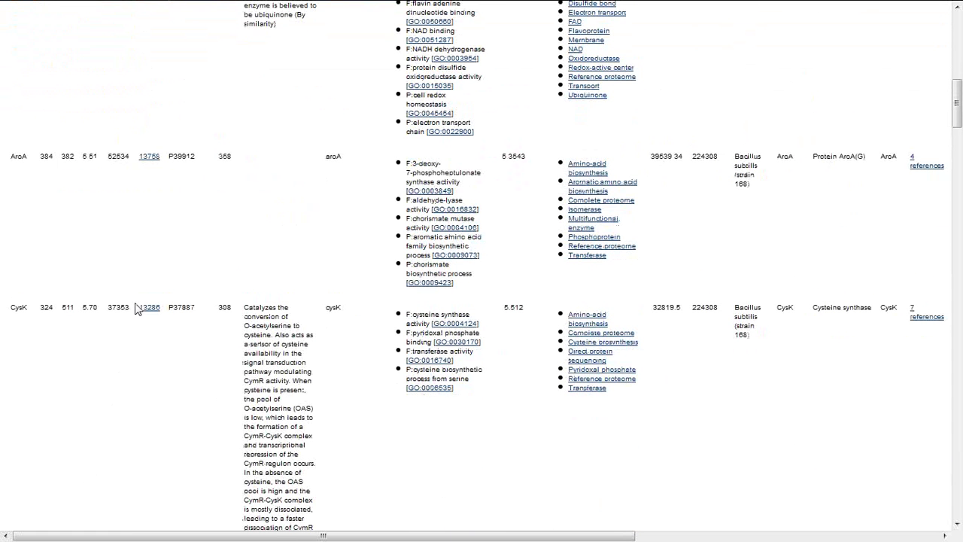
scroll(138, 308, down, 3)
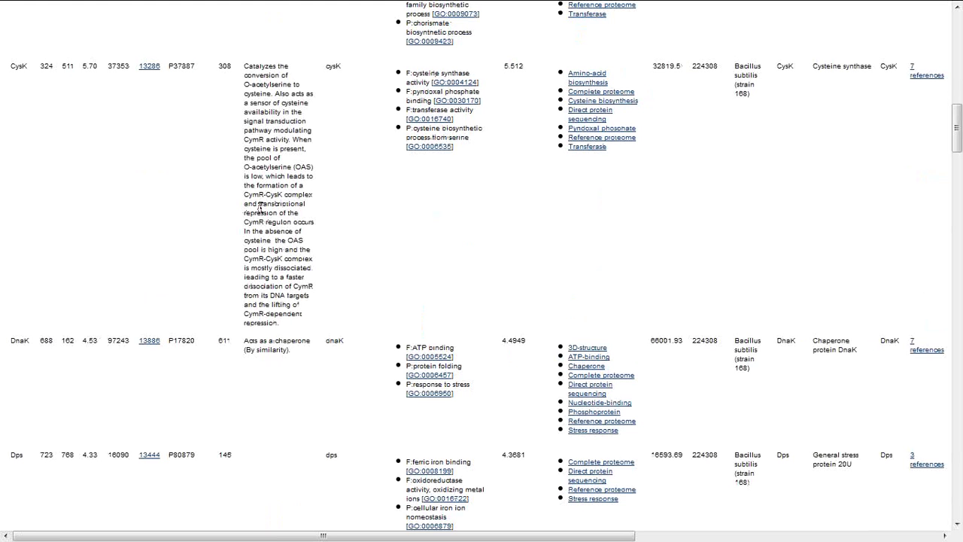
key(alt+Tab)
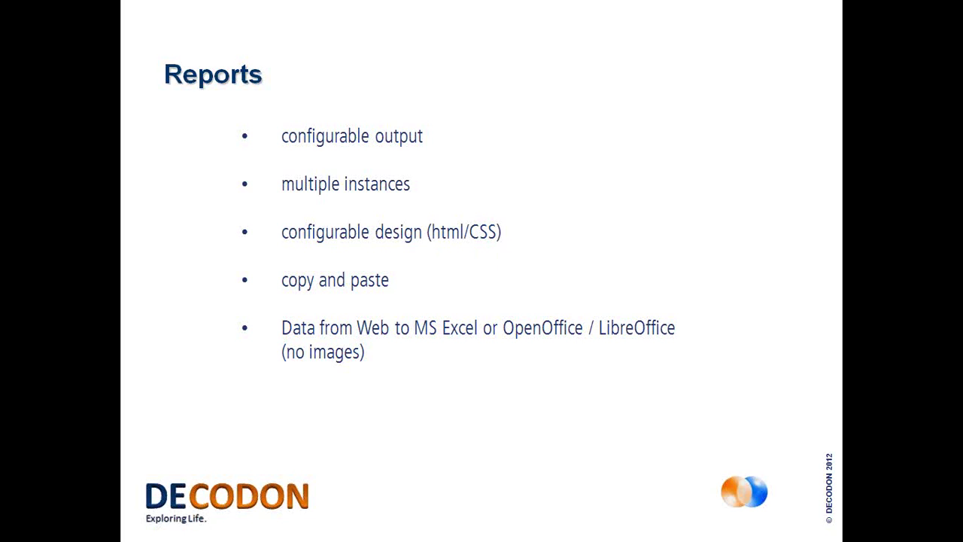
key(Right)
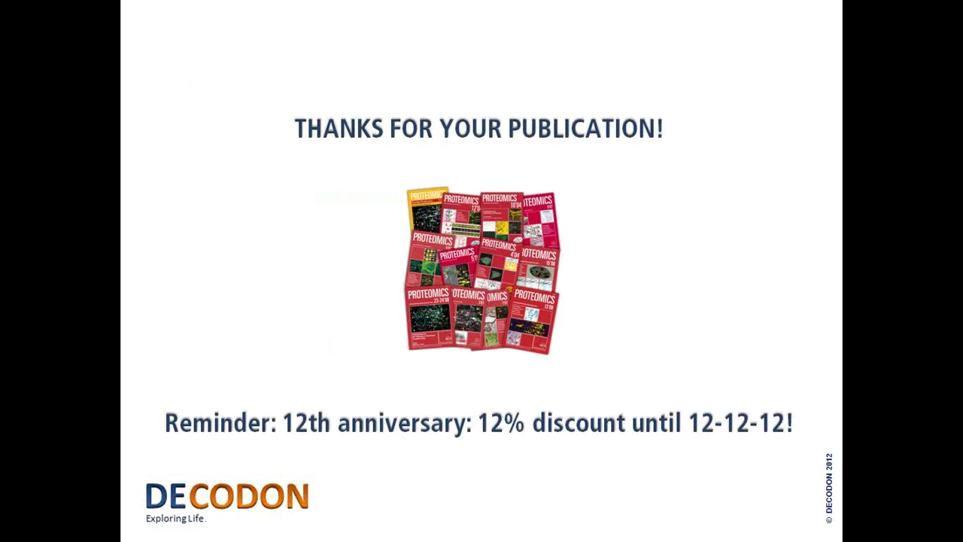